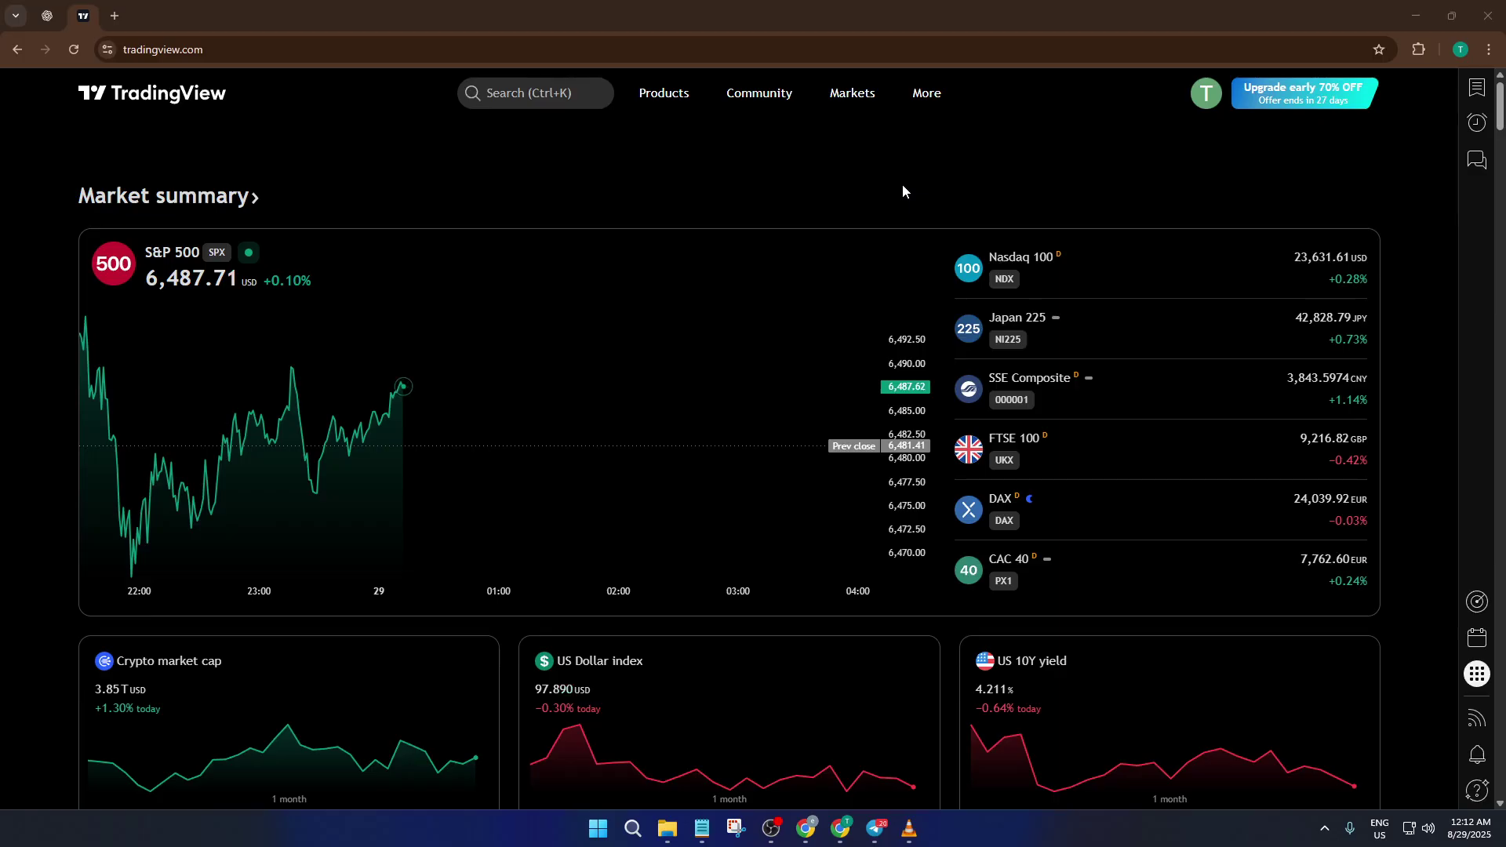
Open the Forex Screener for all forex pairs from the Markets > Forex menu
mouse_move(948, 110)
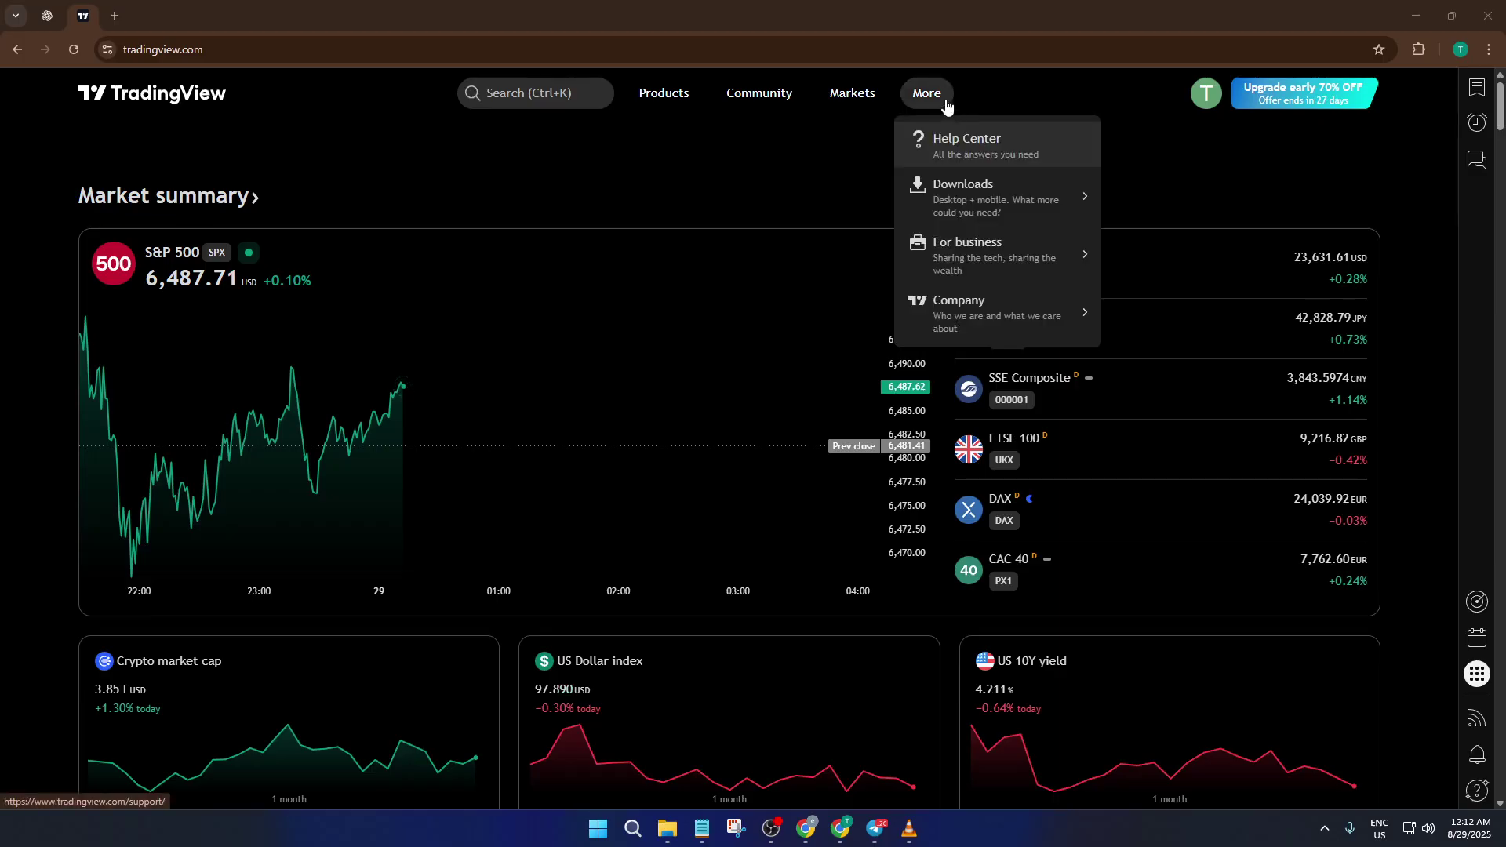
mouse_move(860, 105)
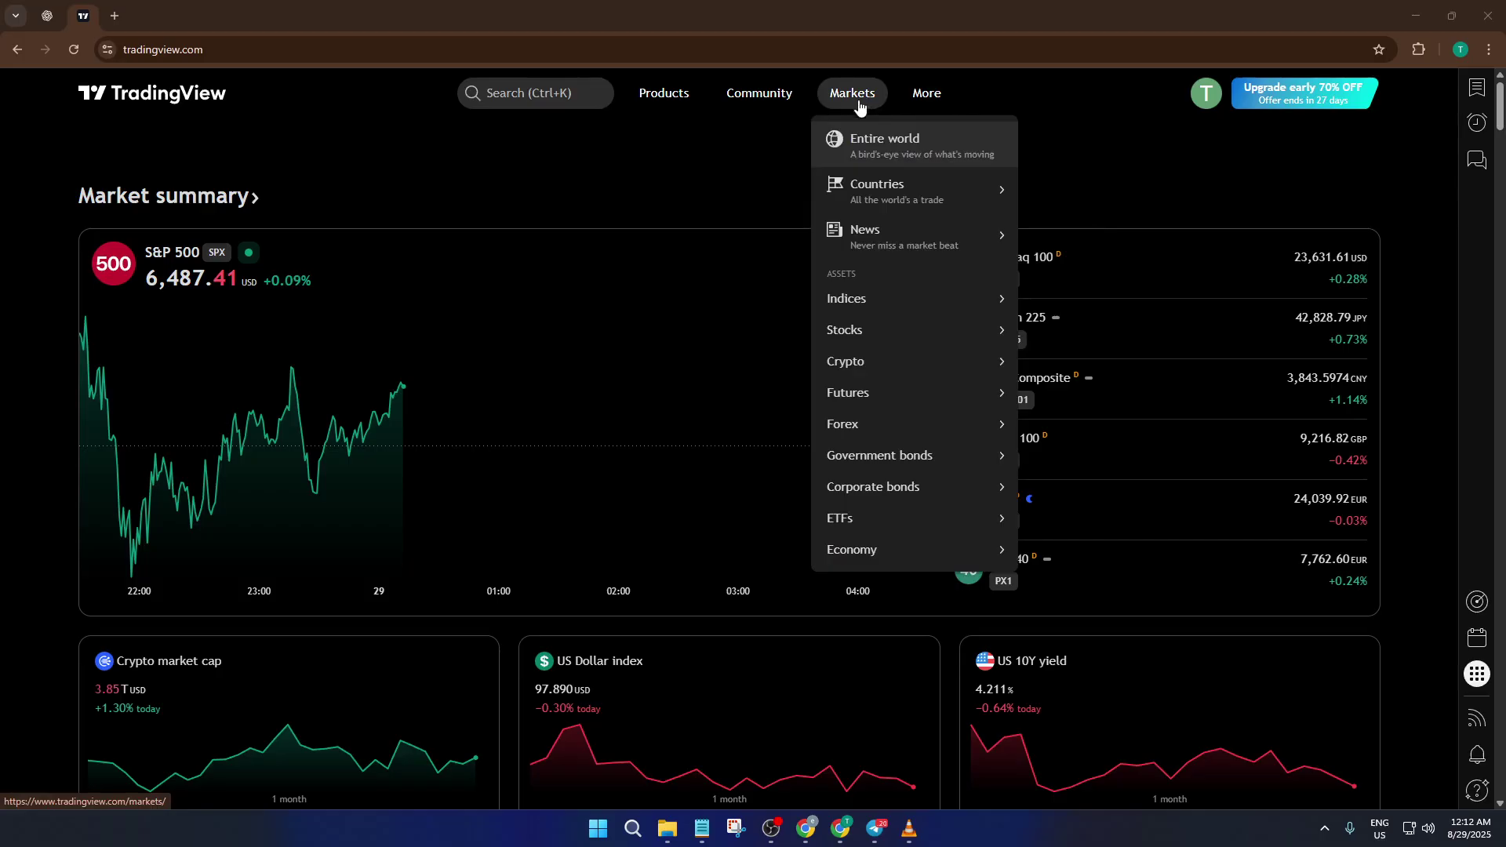
mouse_move(902, 424)
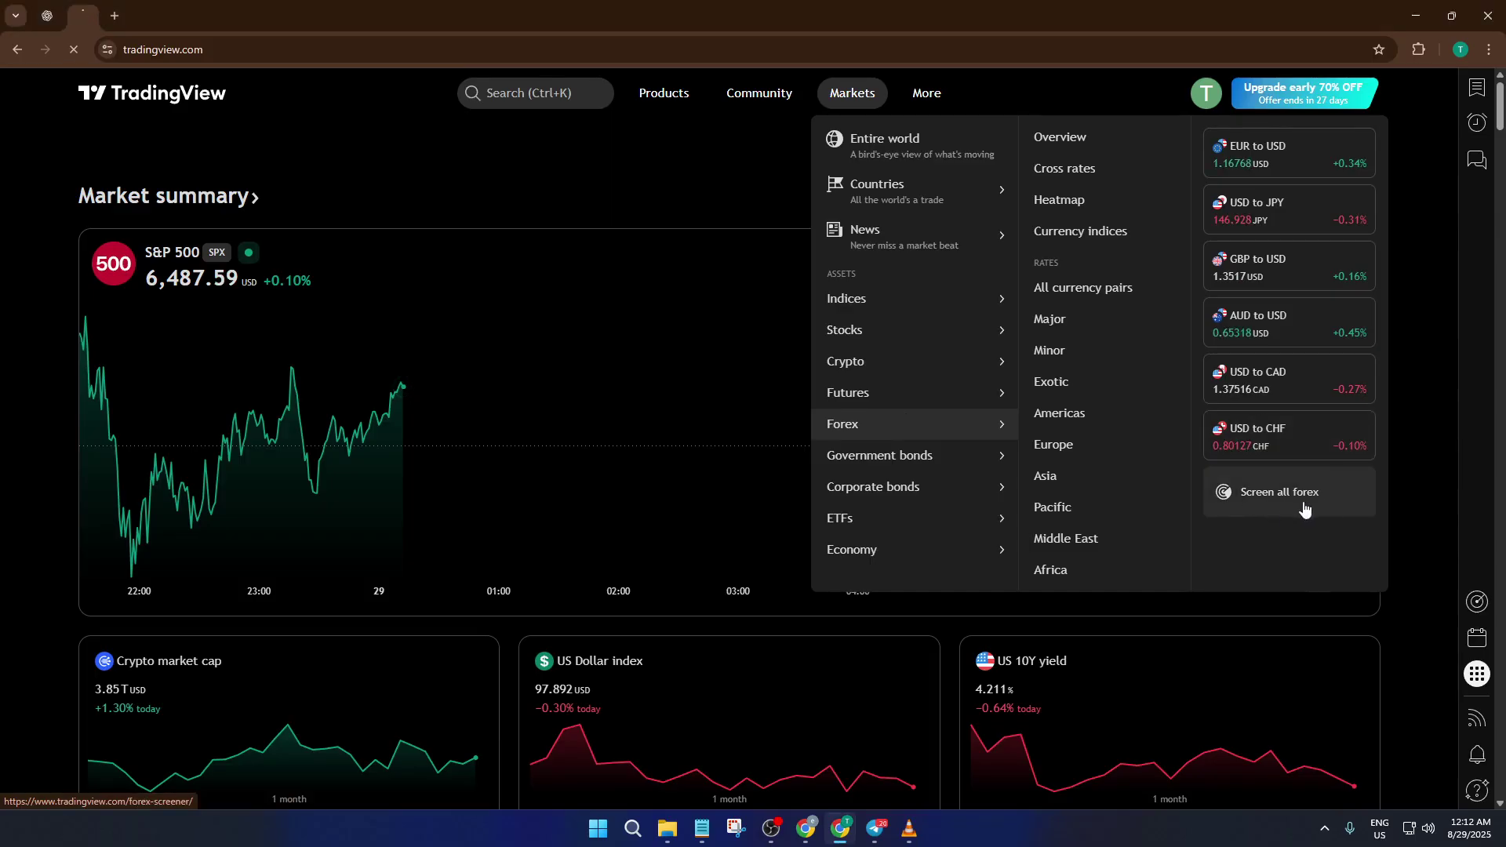
click(1237, 501)
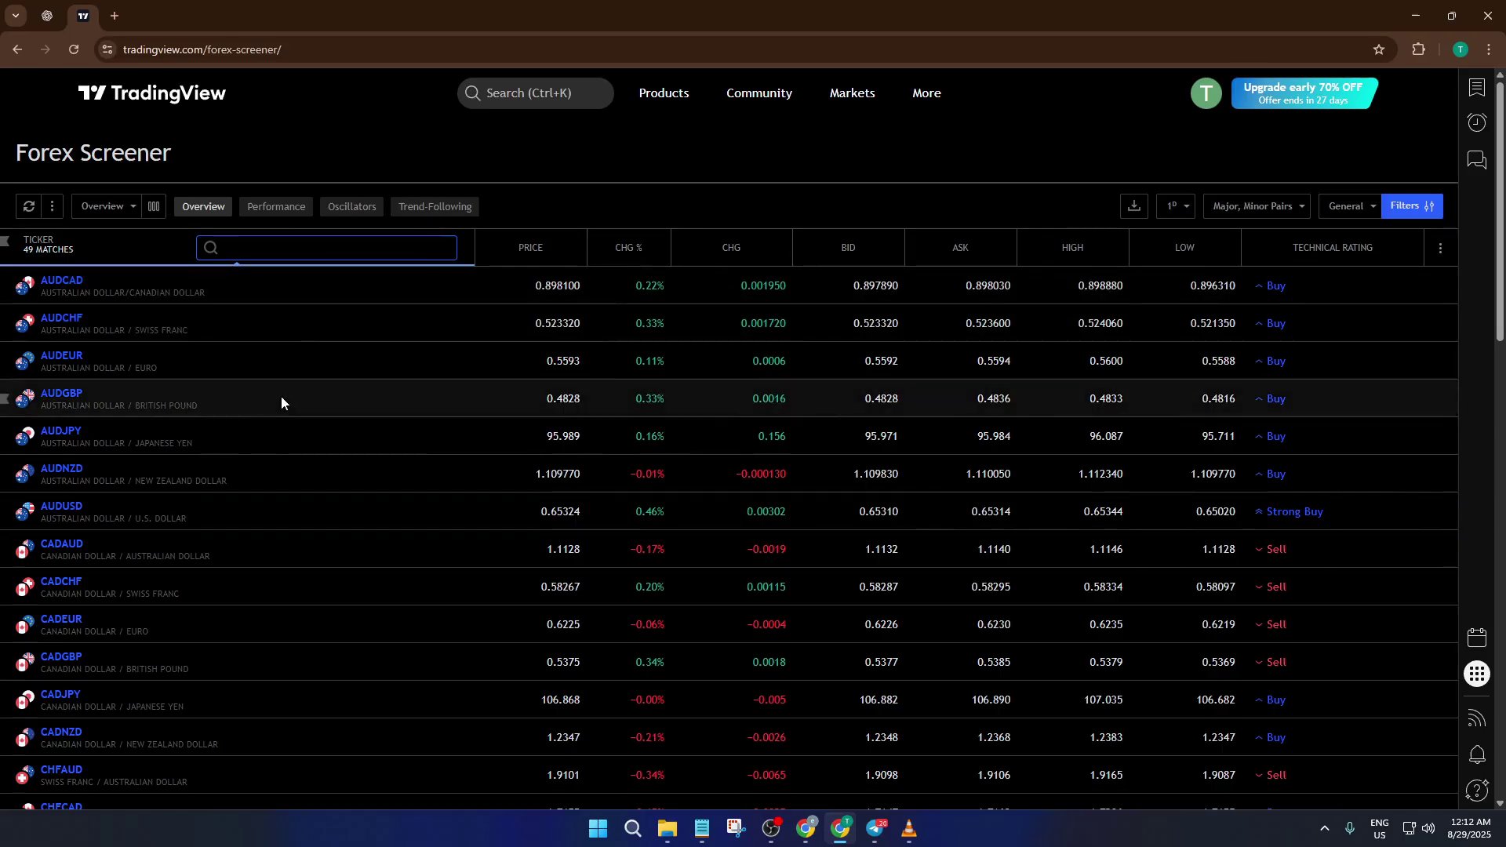
scroll(252, 360, down, 9)
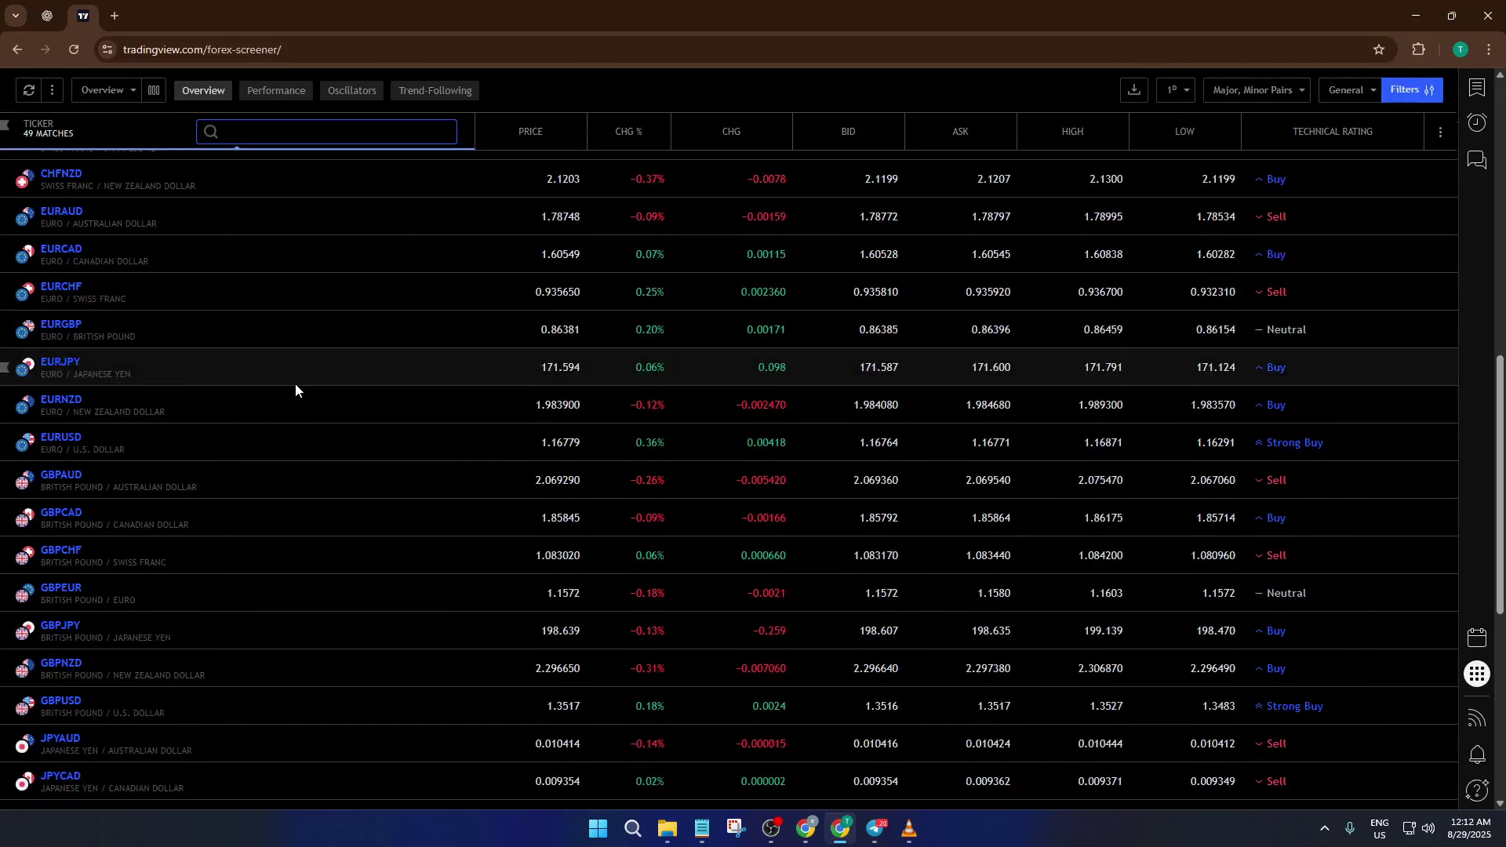
scroll(295, 384, up, 9)
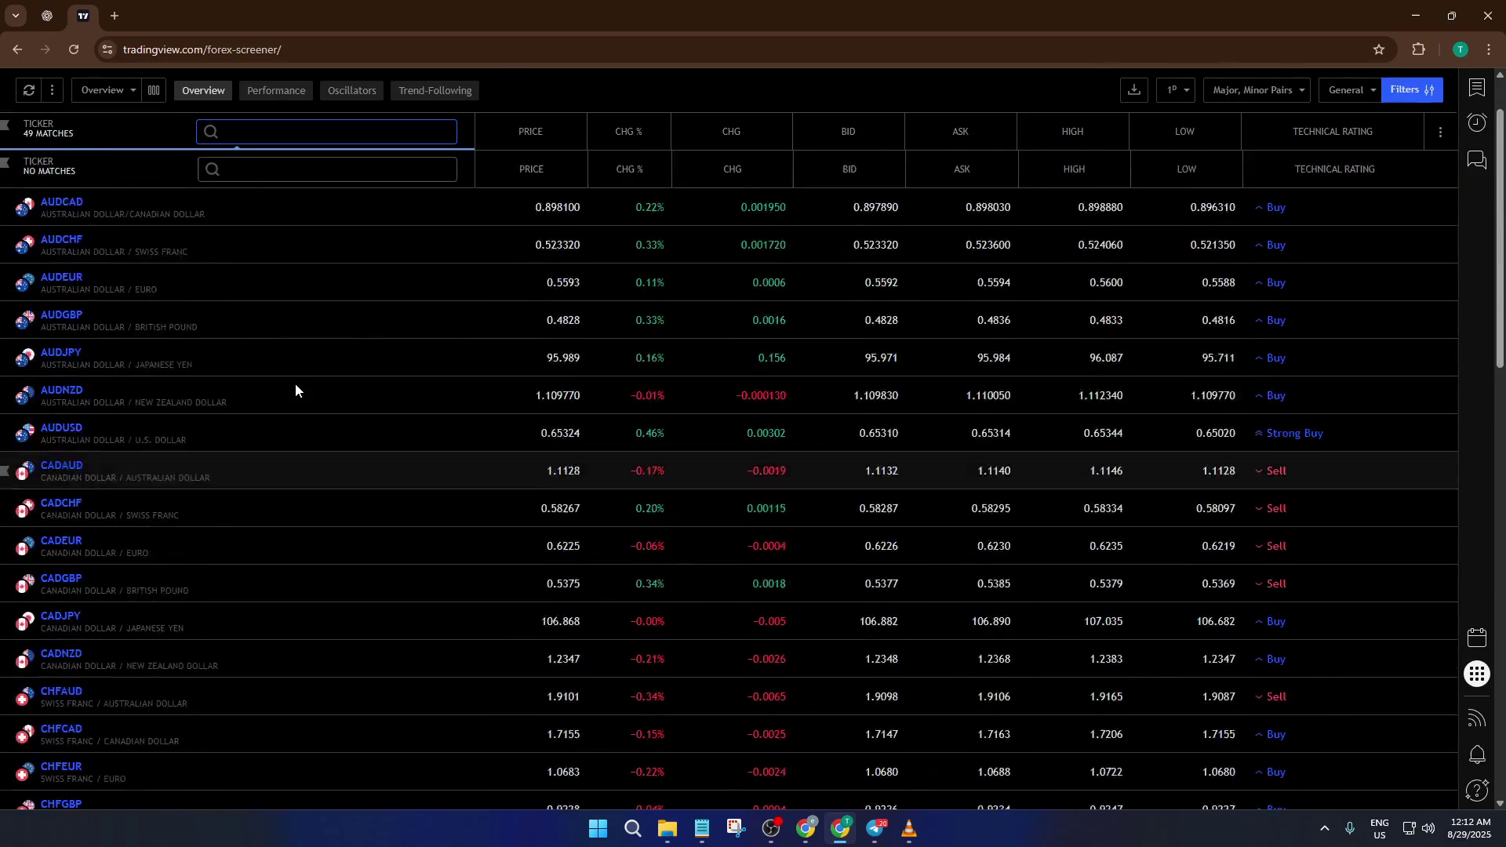
scroll(295, 389, up, 1)
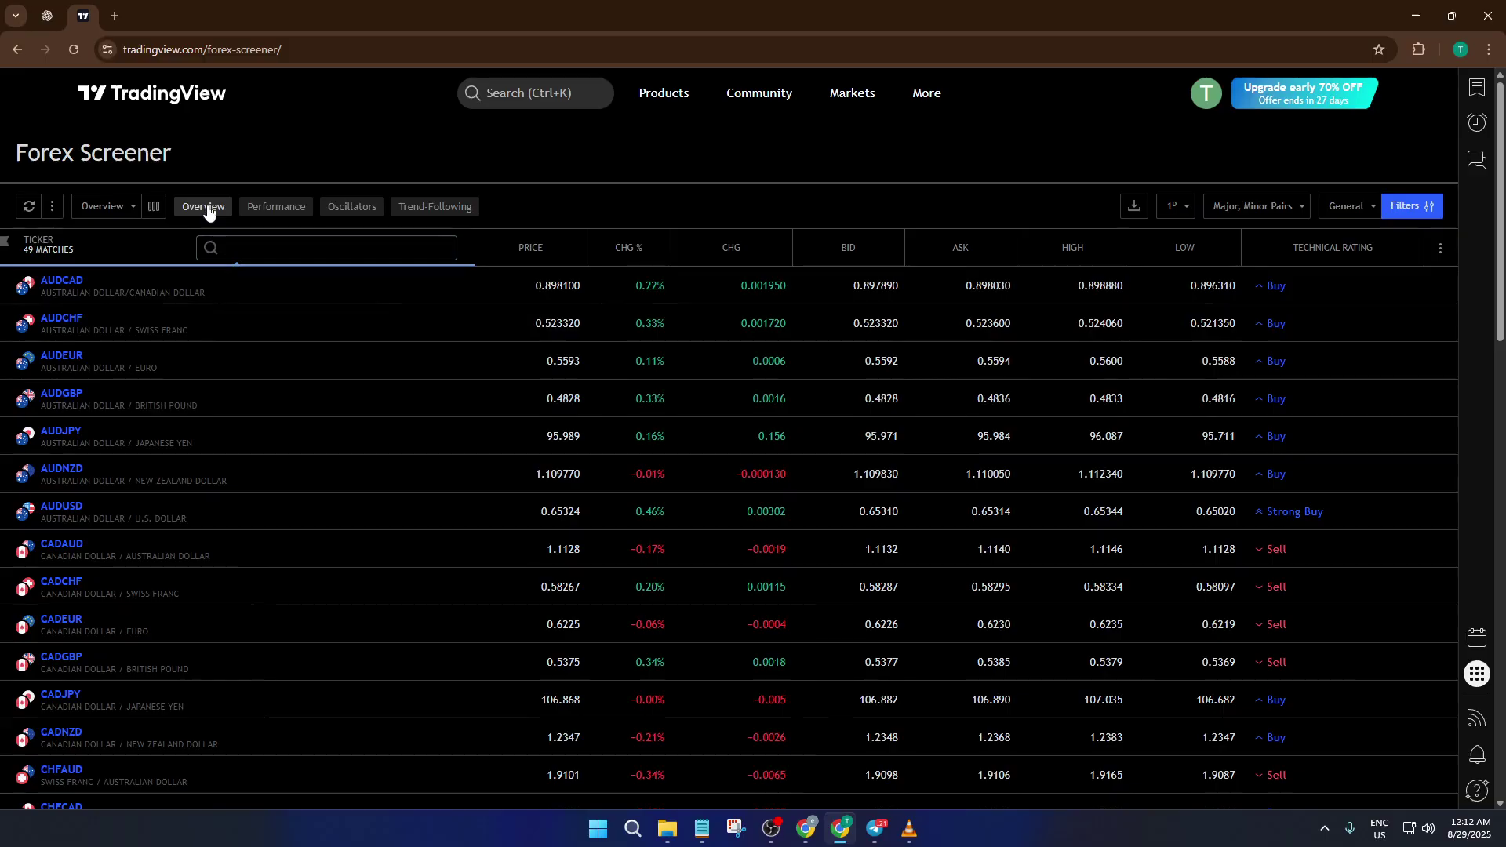
Compare the Performance and Oscillators views, then show the Trend-Following columns with SMA20/50/200 and BB
click(274, 209)
click(338, 213)
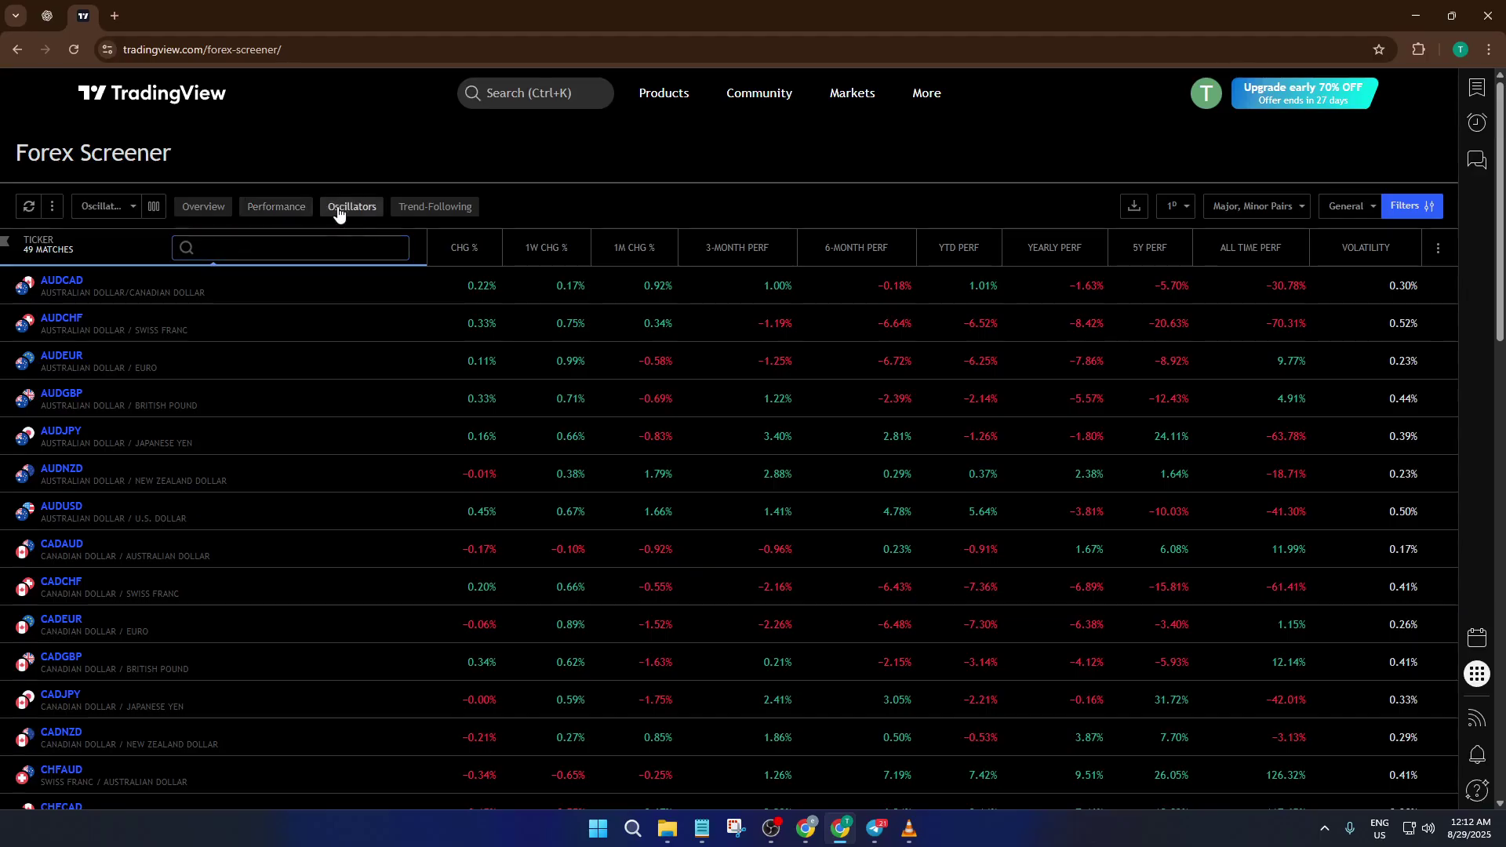
click(292, 213)
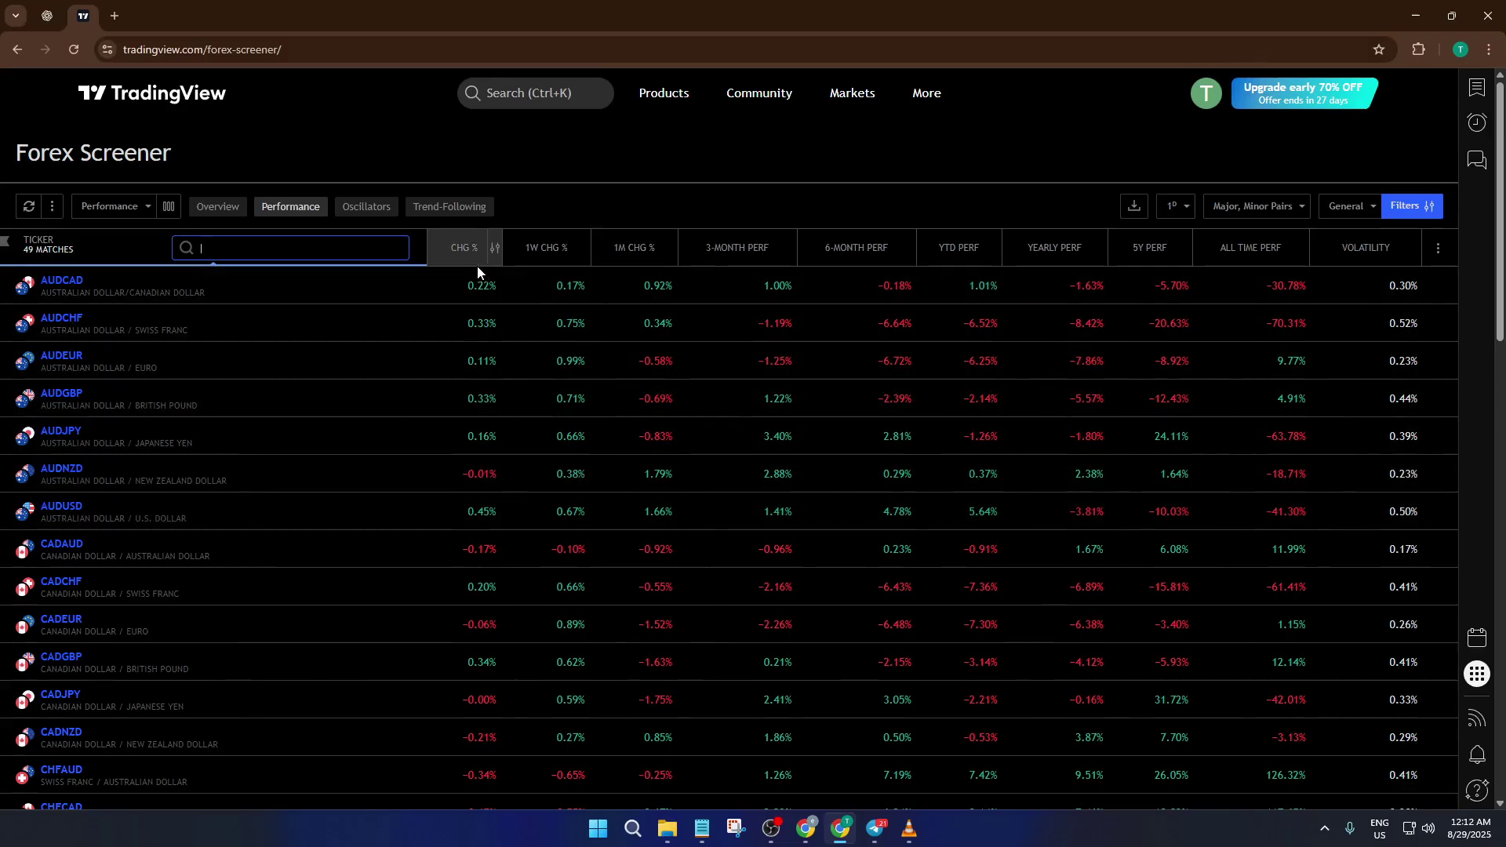
click(365, 209)
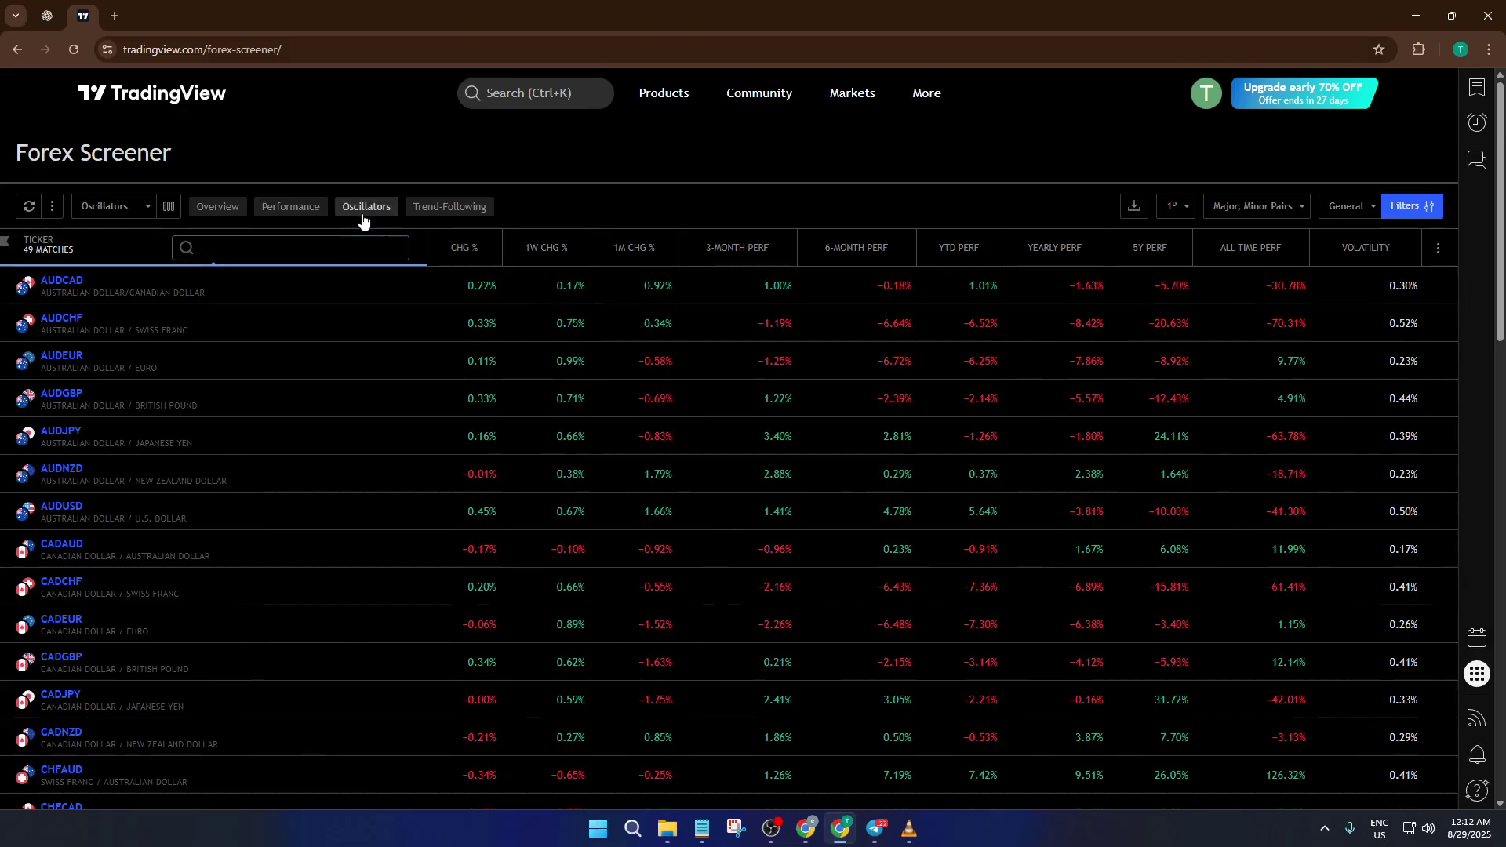
click(458, 220)
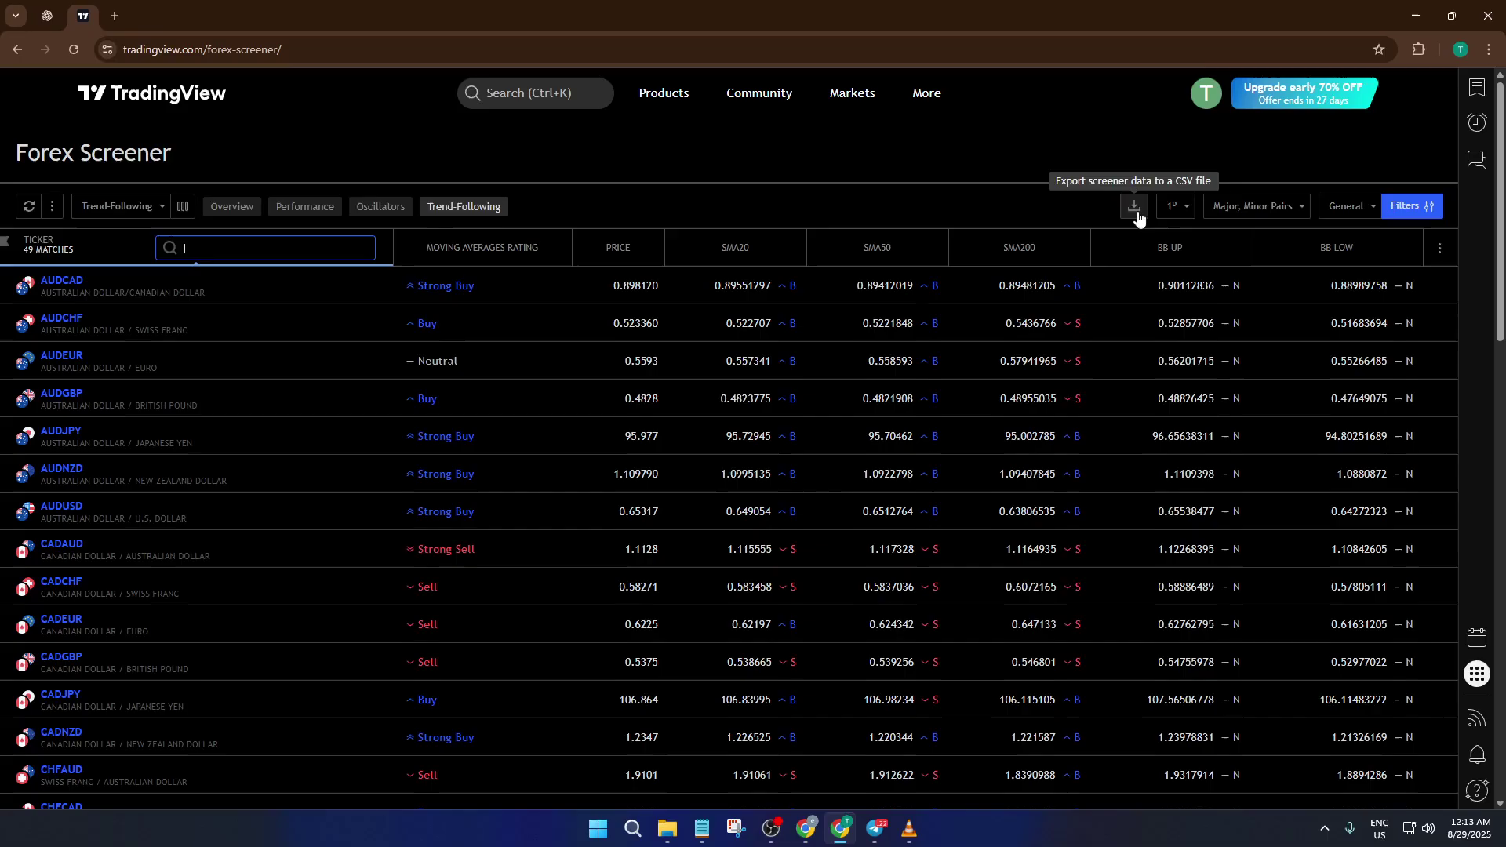
Try the 1W and 1M intervals, then set the screener's time interval to 1h
click(1184, 213)
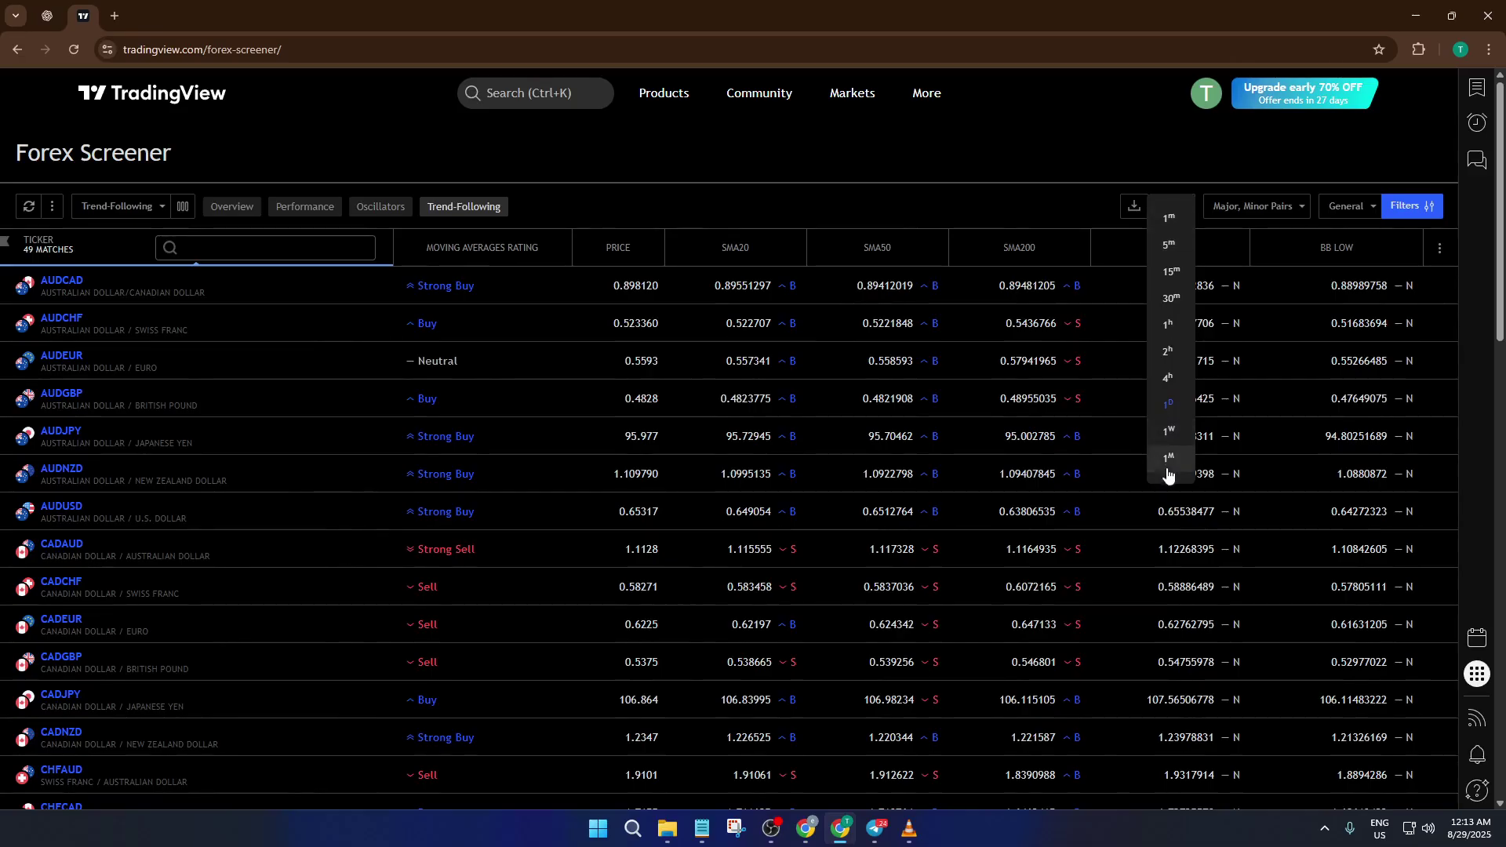
click(1172, 431)
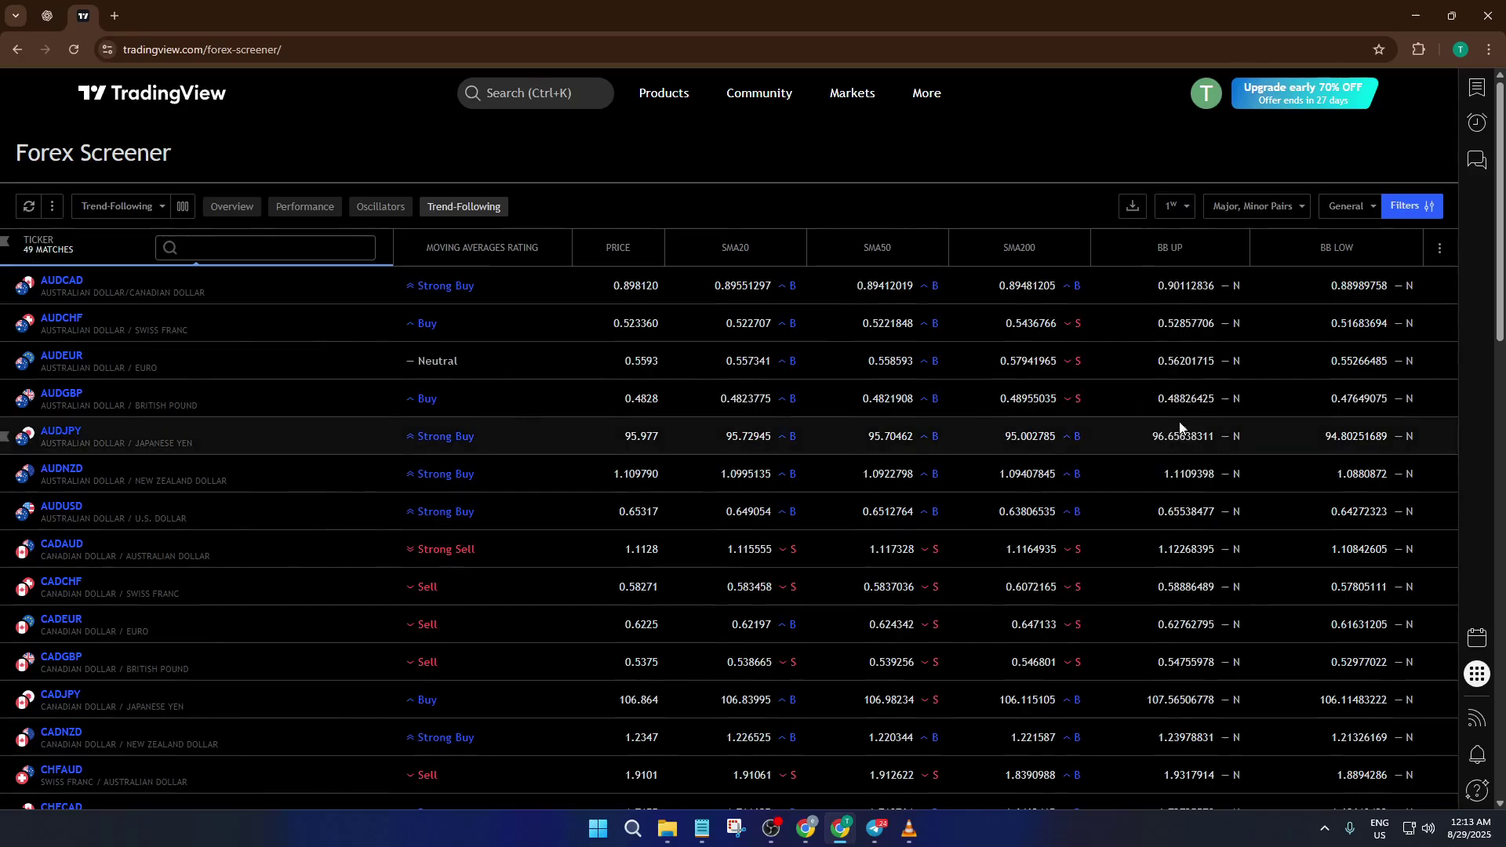
click(1176, 206)
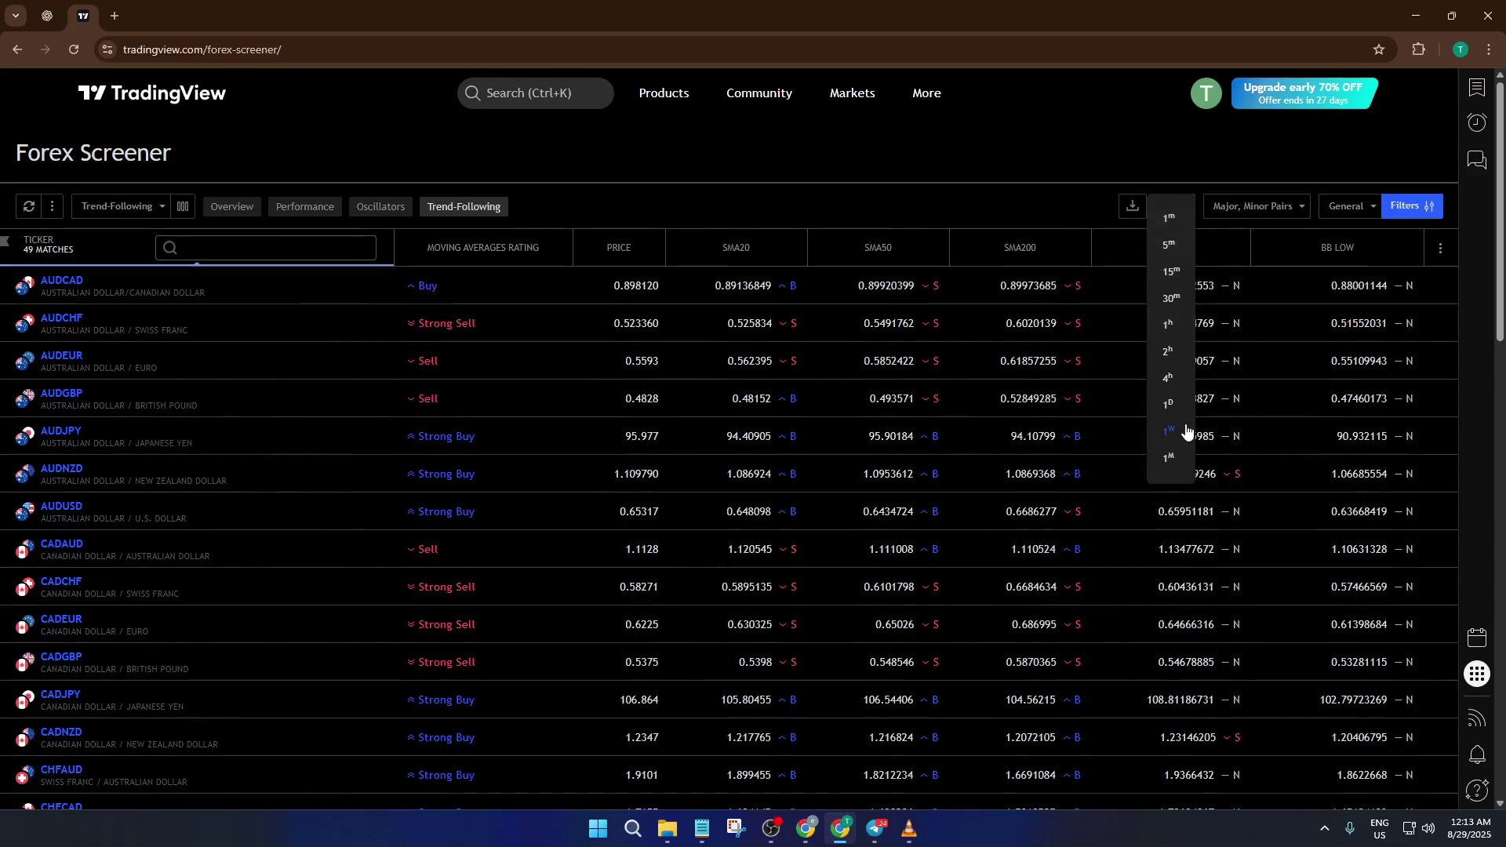
click(1171, 458)
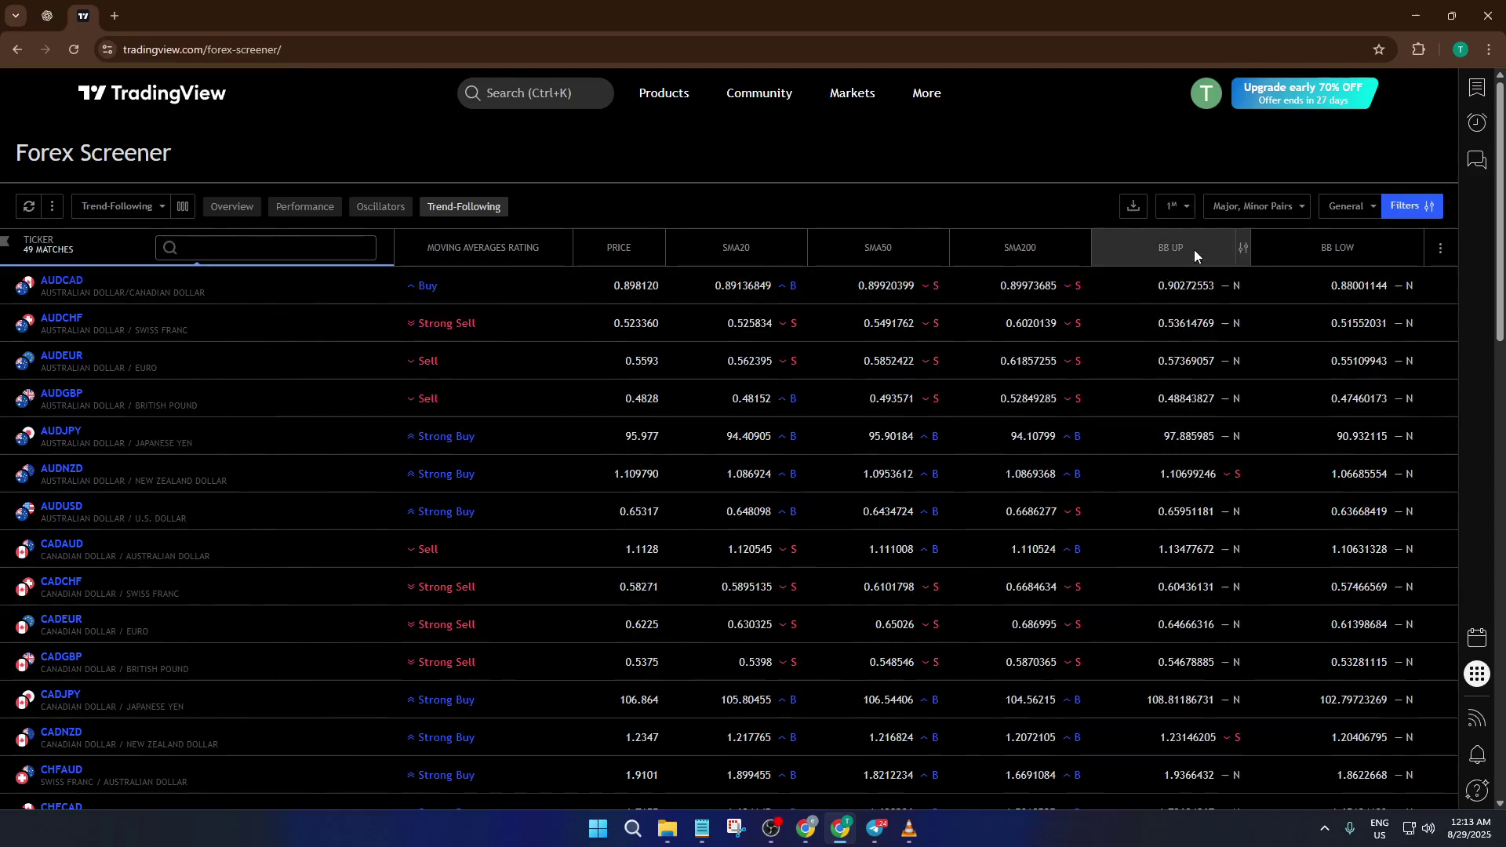
click(1175, 206)
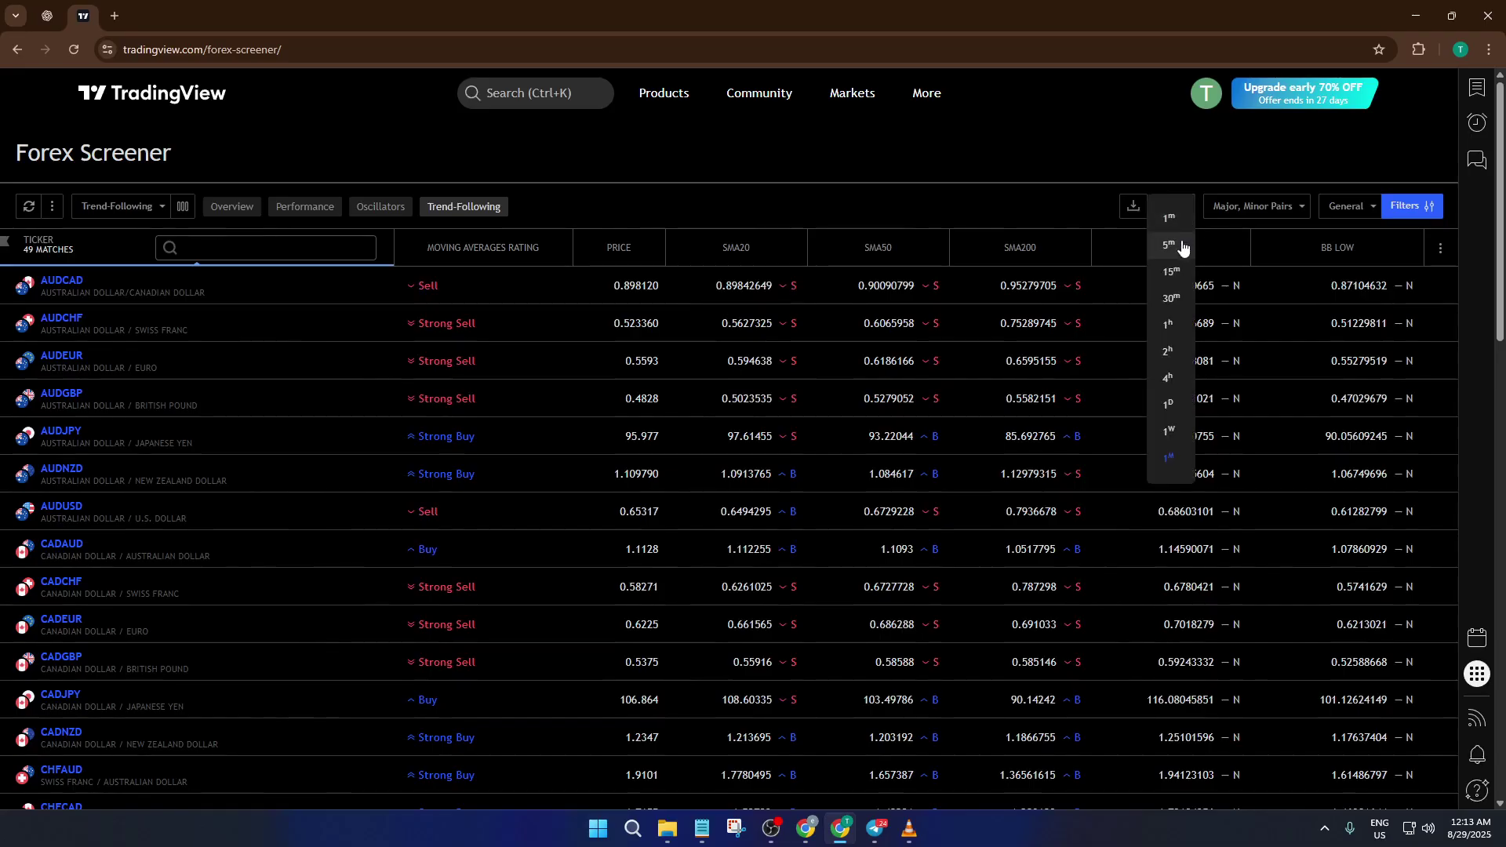
click(1172, 327)
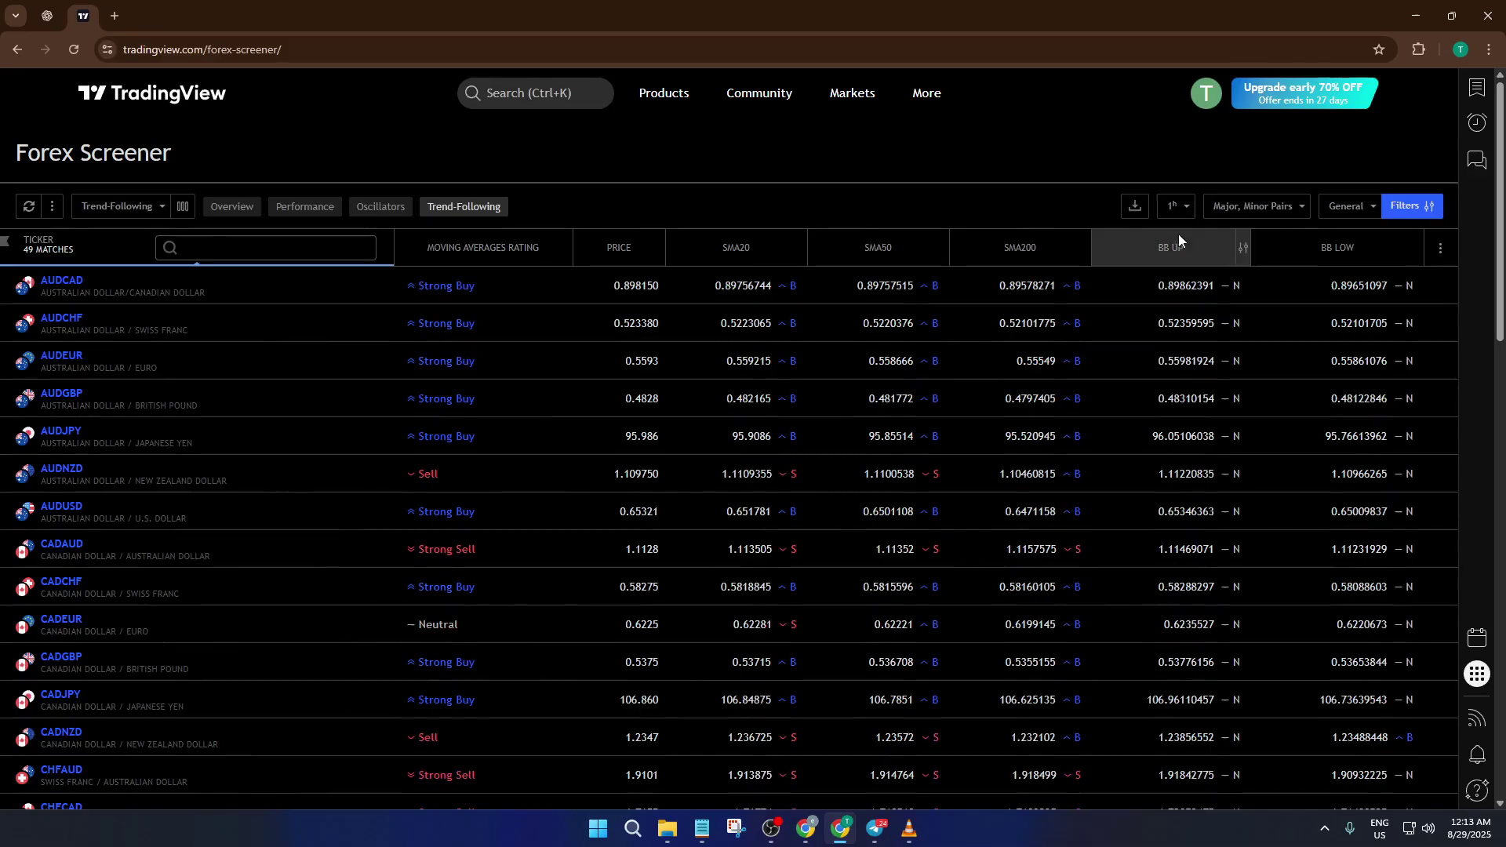
Try the Rising pairs, Falling pairs and All-time high preset screens
click(1274, 207)
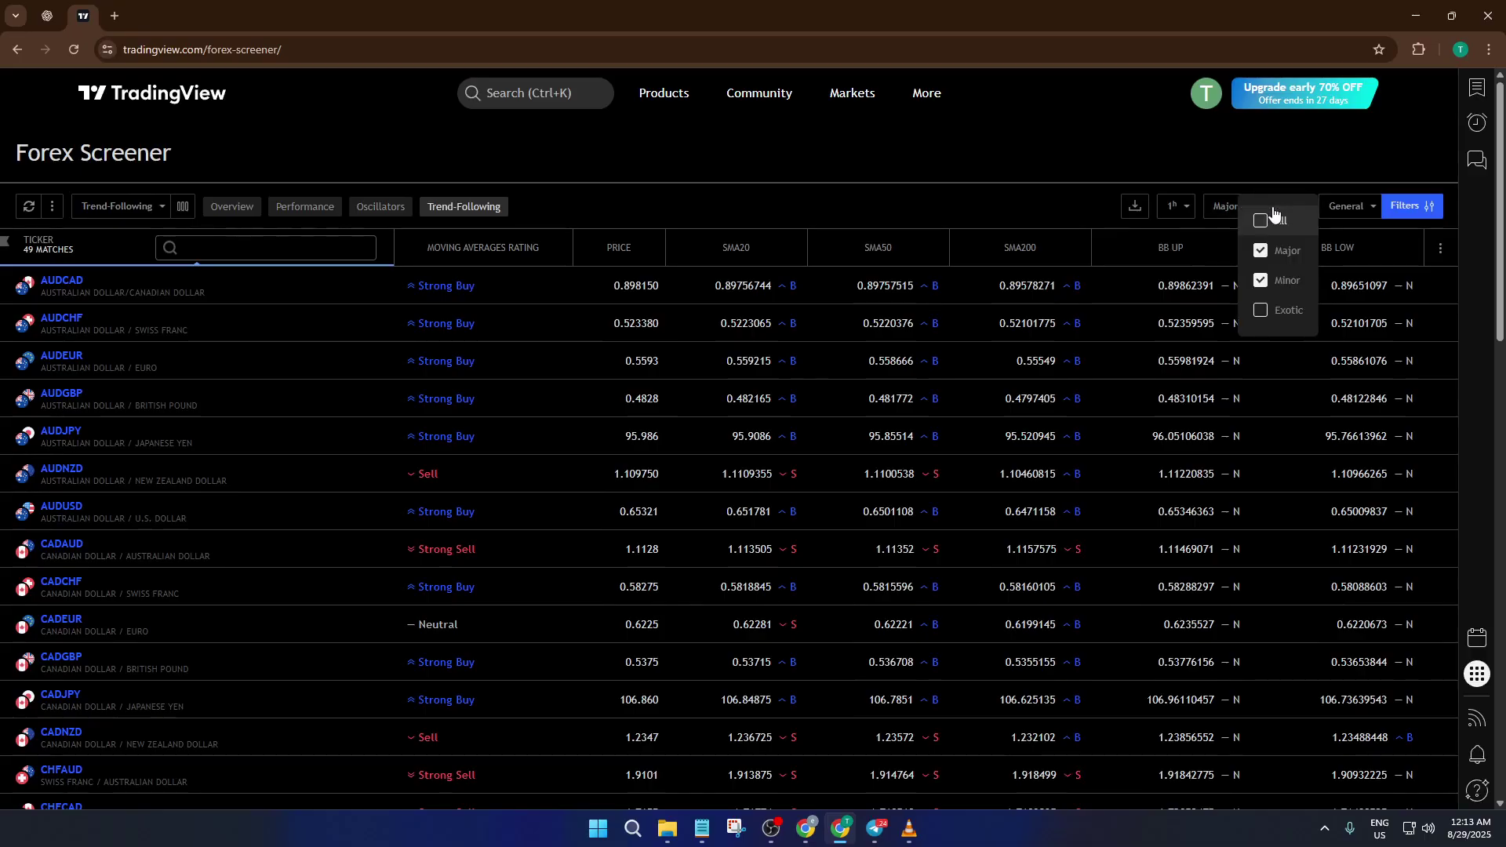
click(1348, 212)
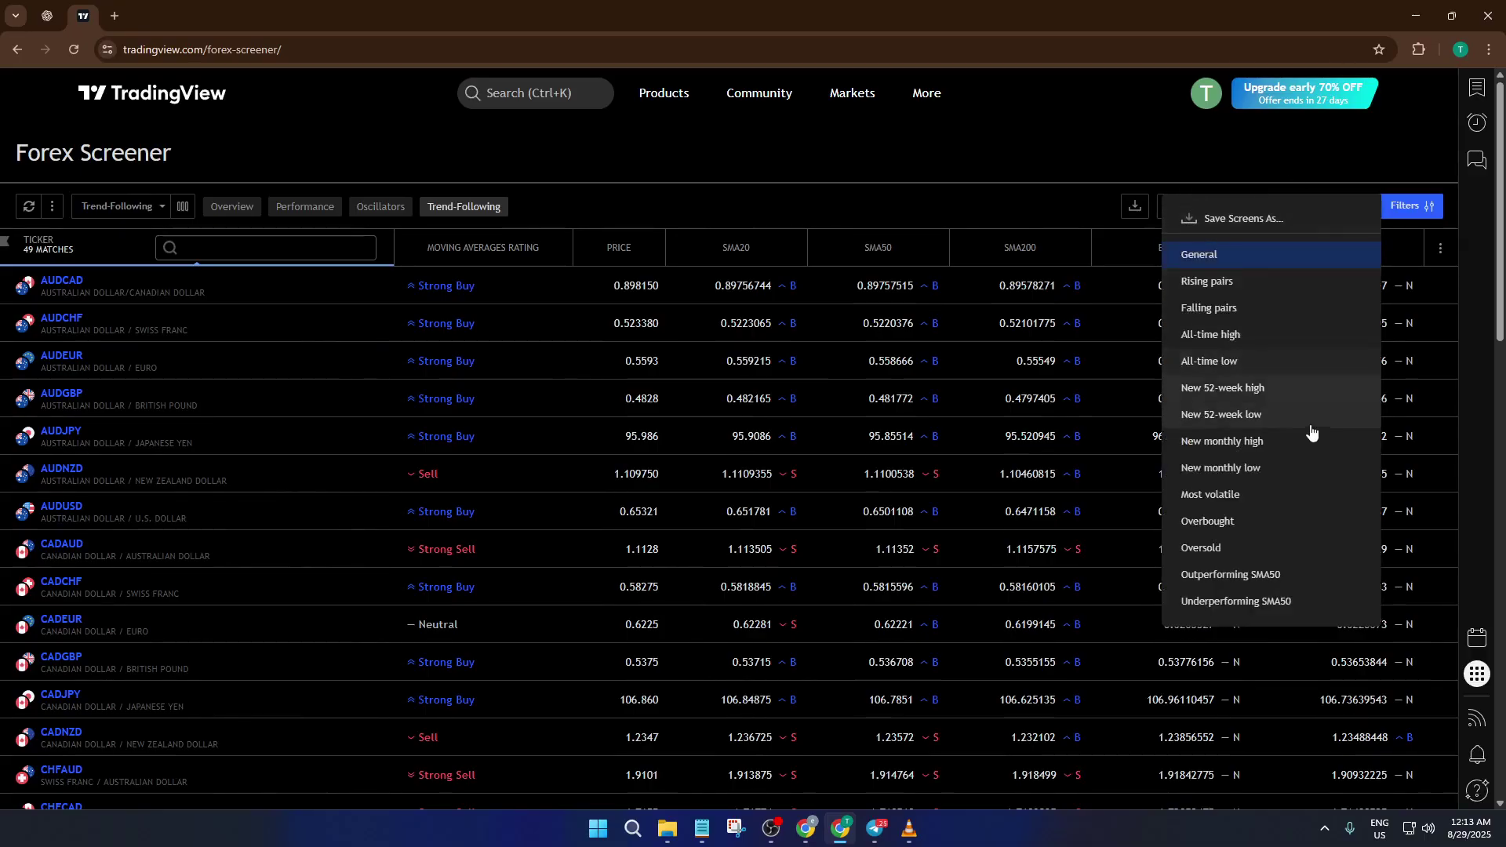
click(1278, 284)
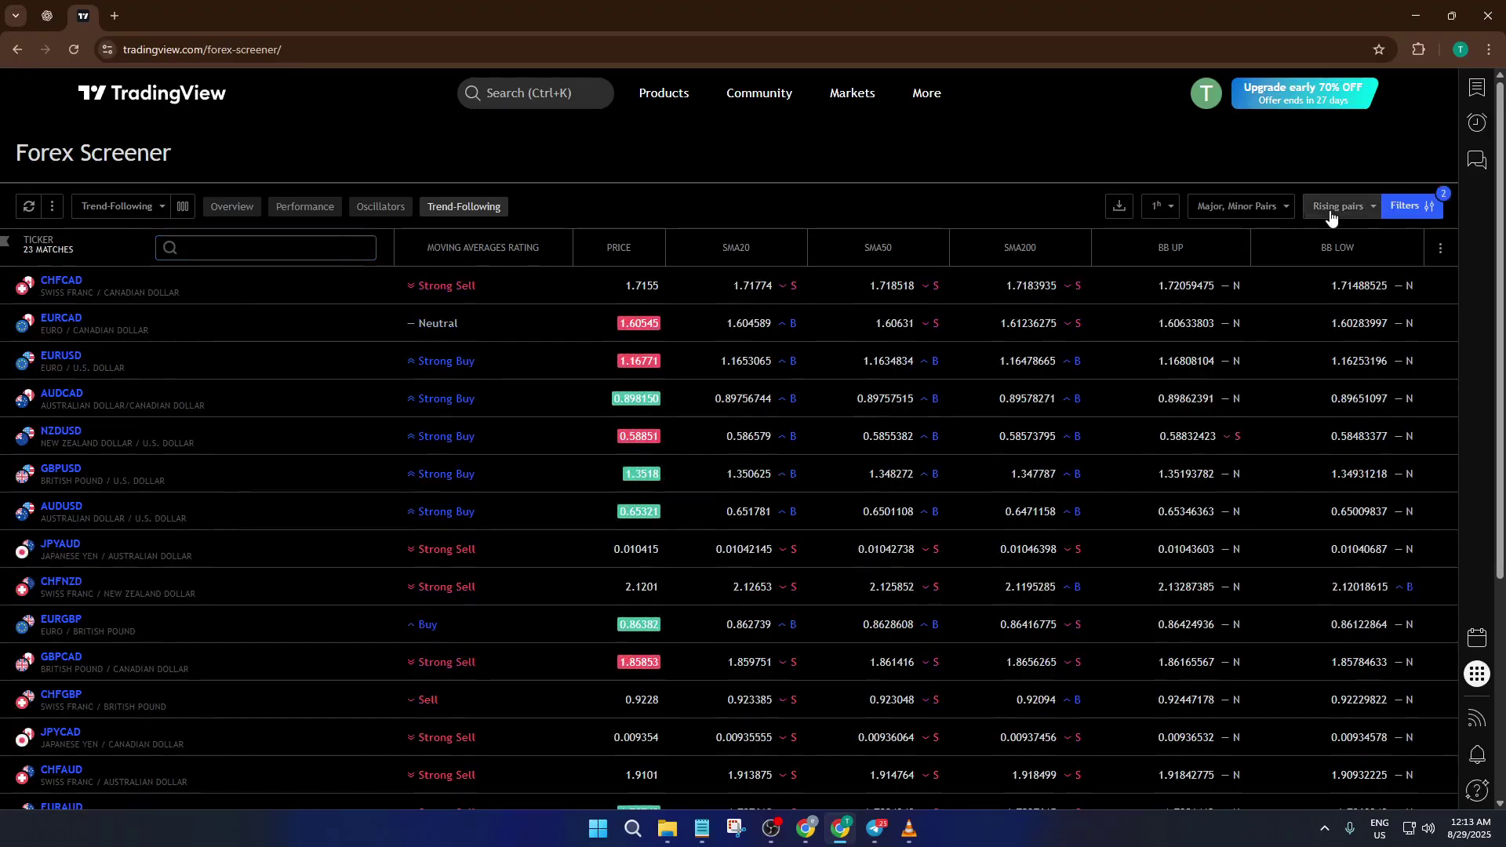
click(1331, 216)
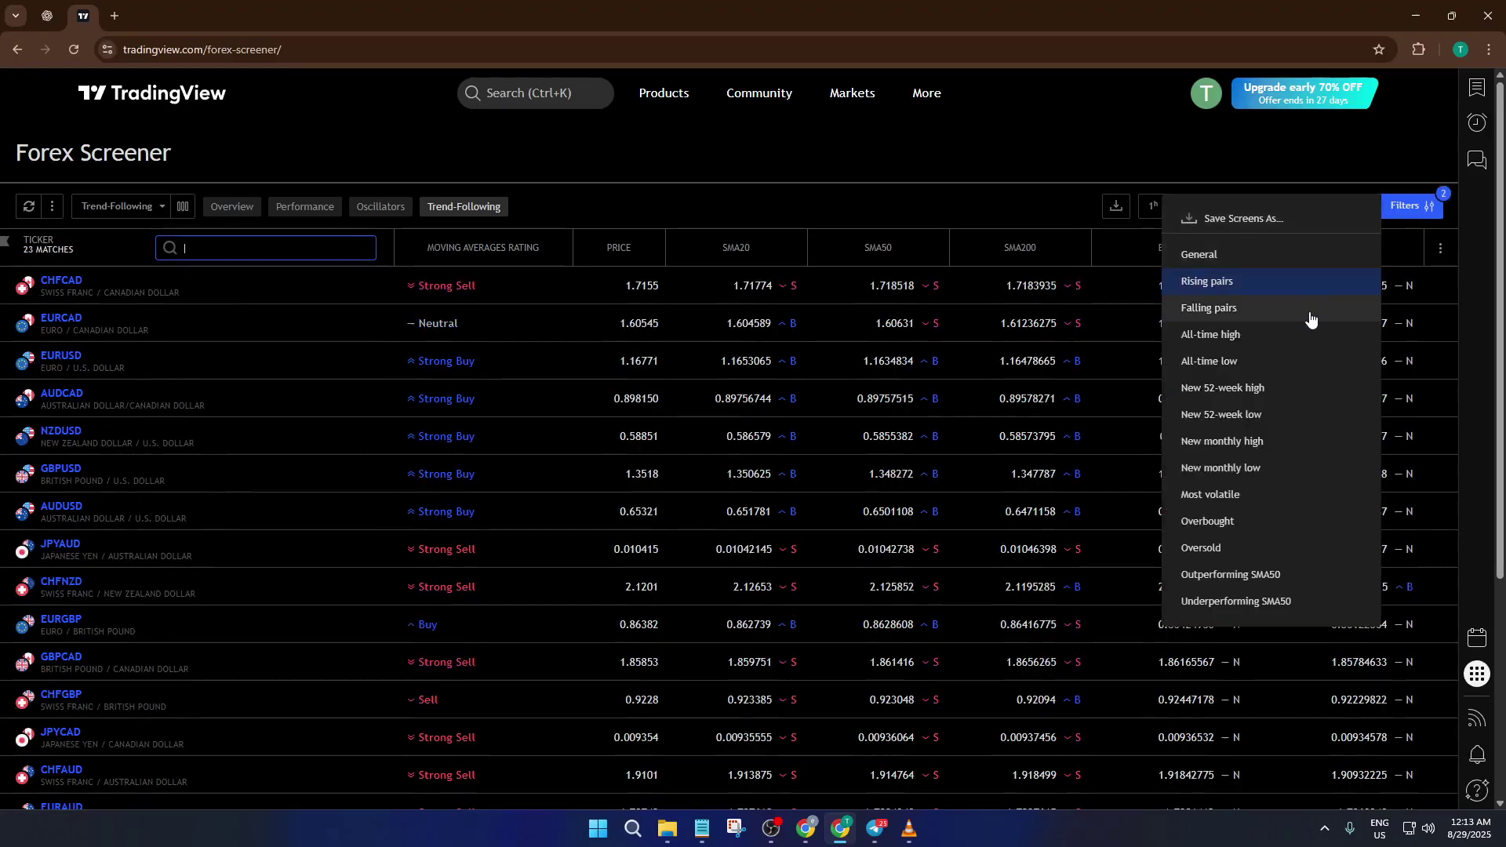
click(1308, 311)
click(1336, 208)
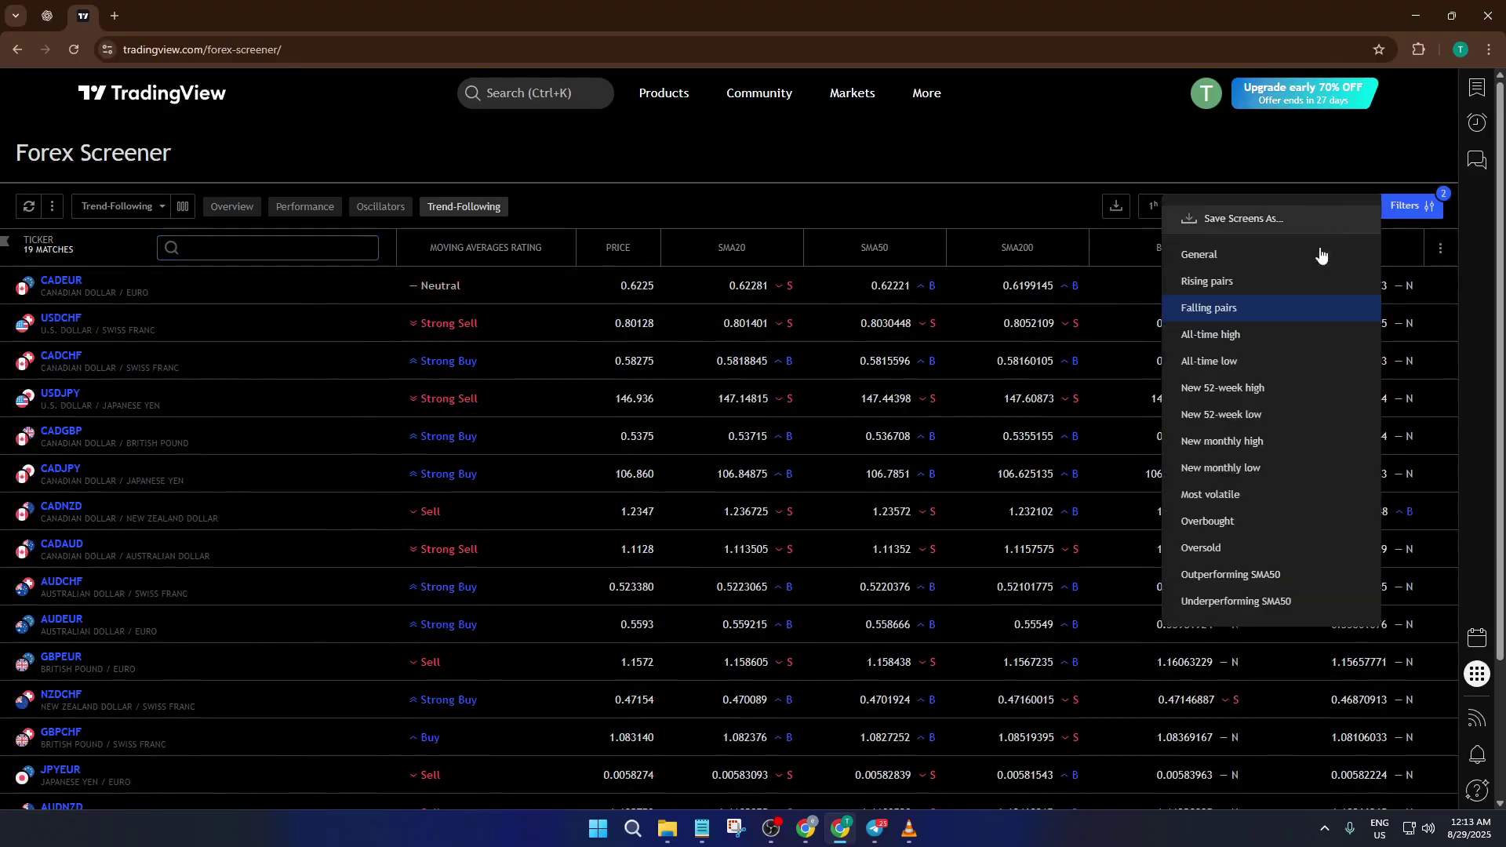
click(1292, 342)
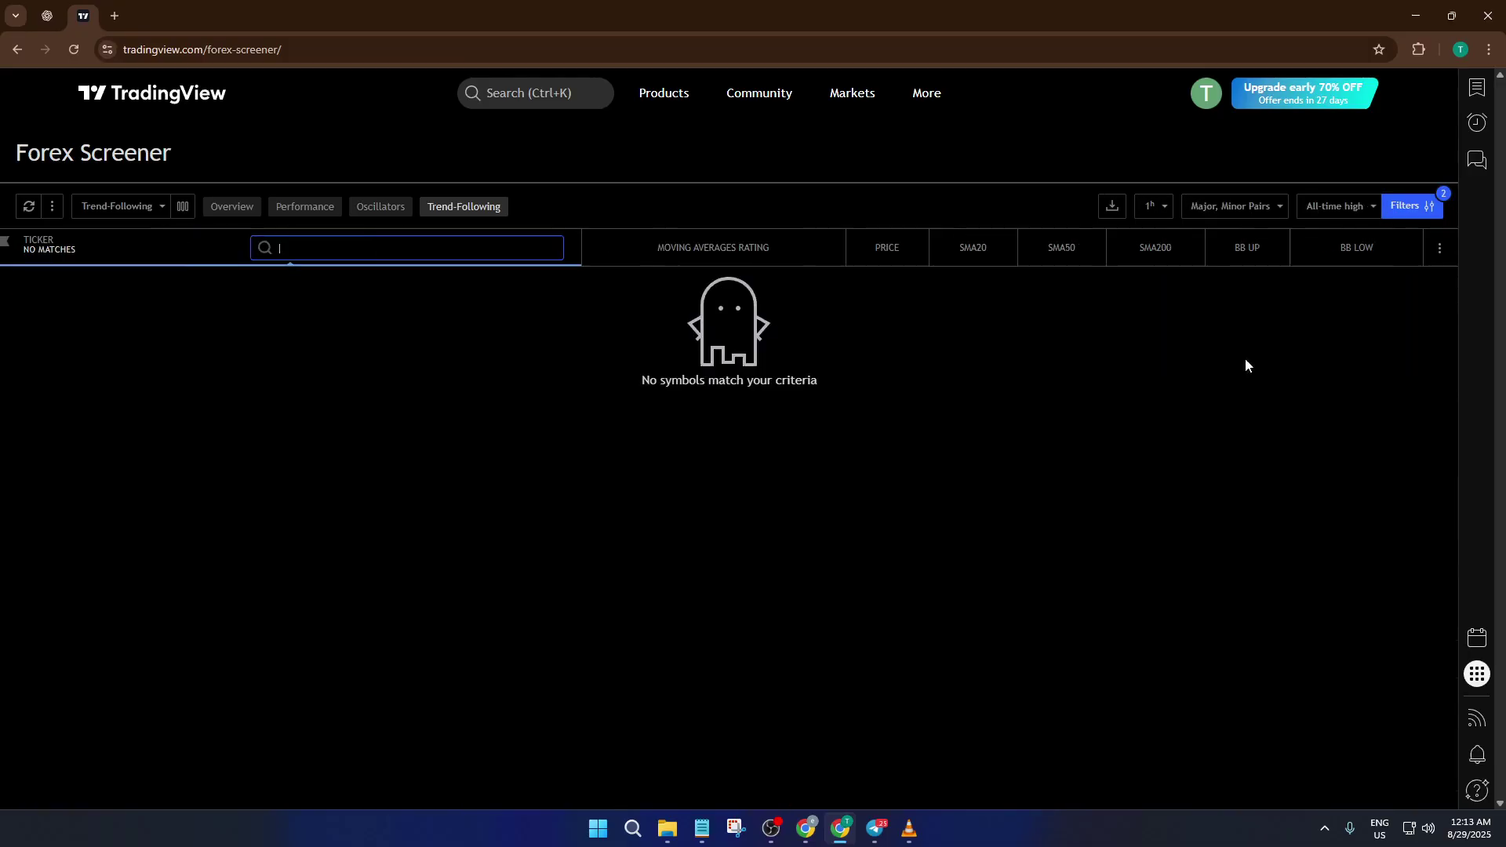
Try New 52-week low and All-time high again, then apply the Most volatile screen
click(1337, 207)
click(1274, 415)
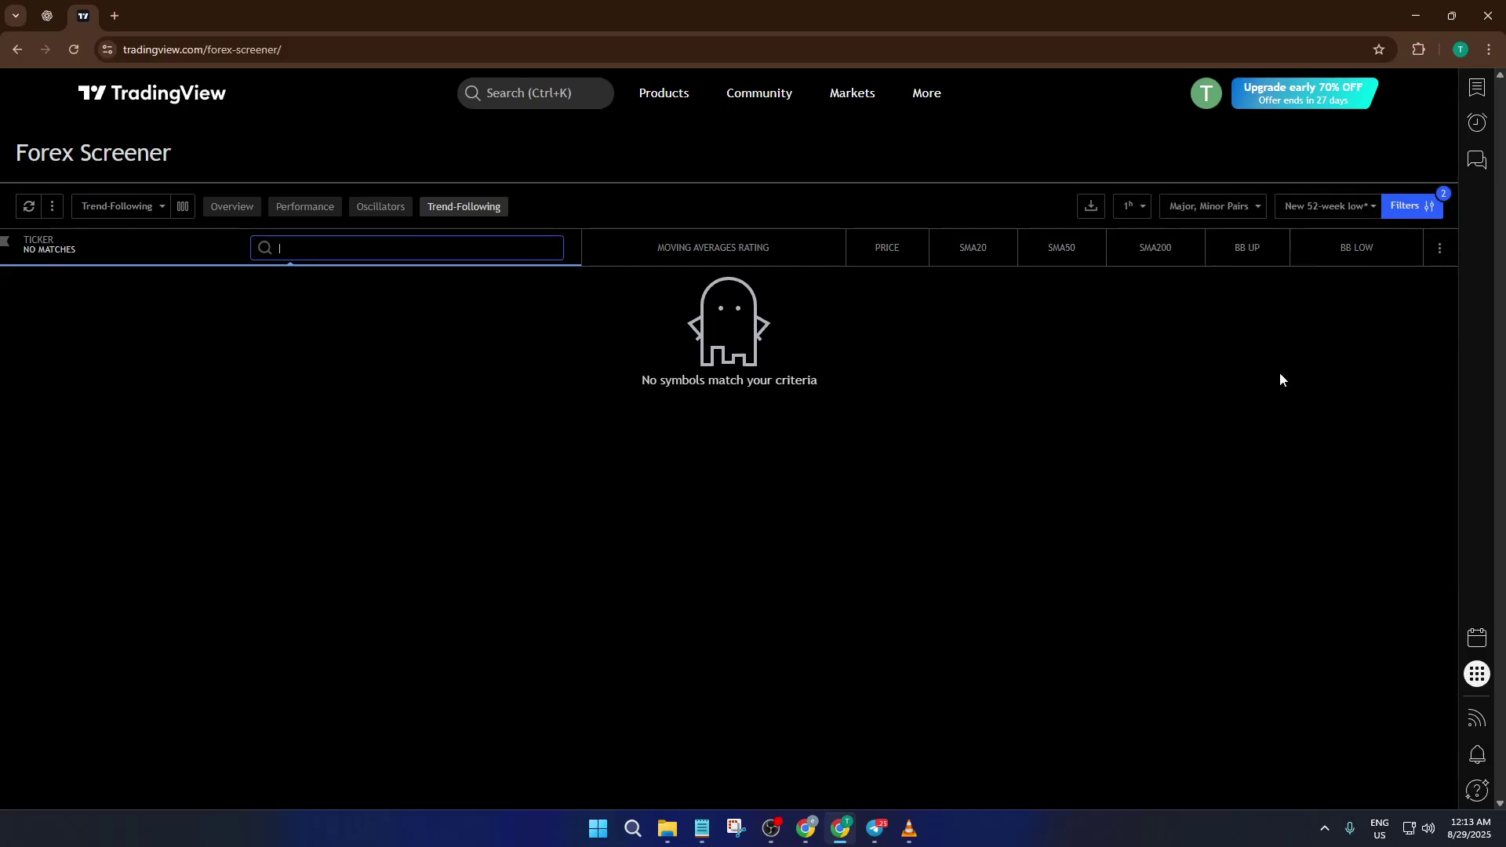
click(1340, 210)
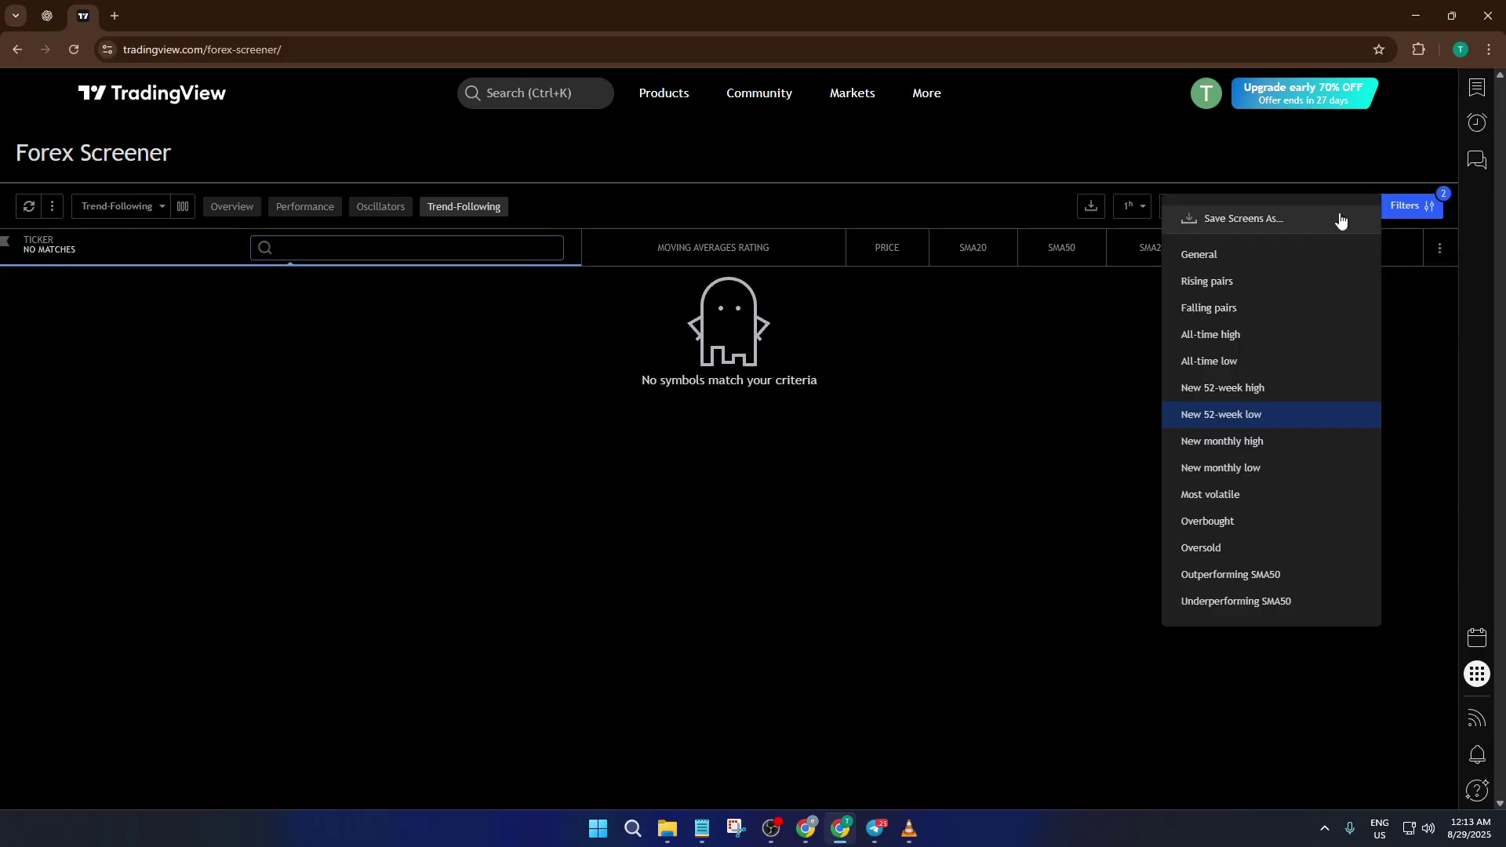
click(1285, 333)
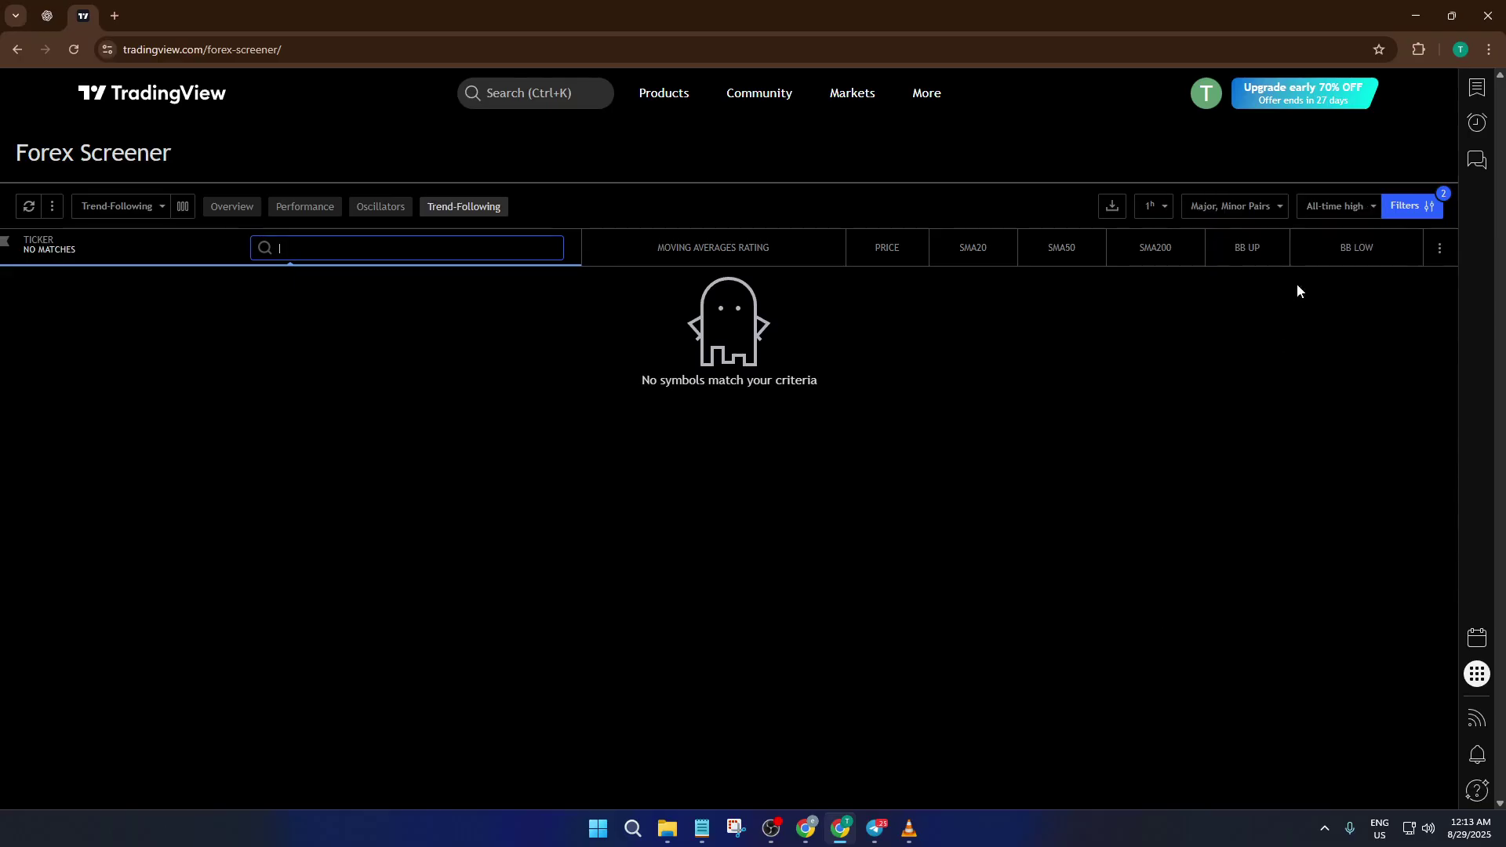
click(1339, 206)
click(1236, 497)
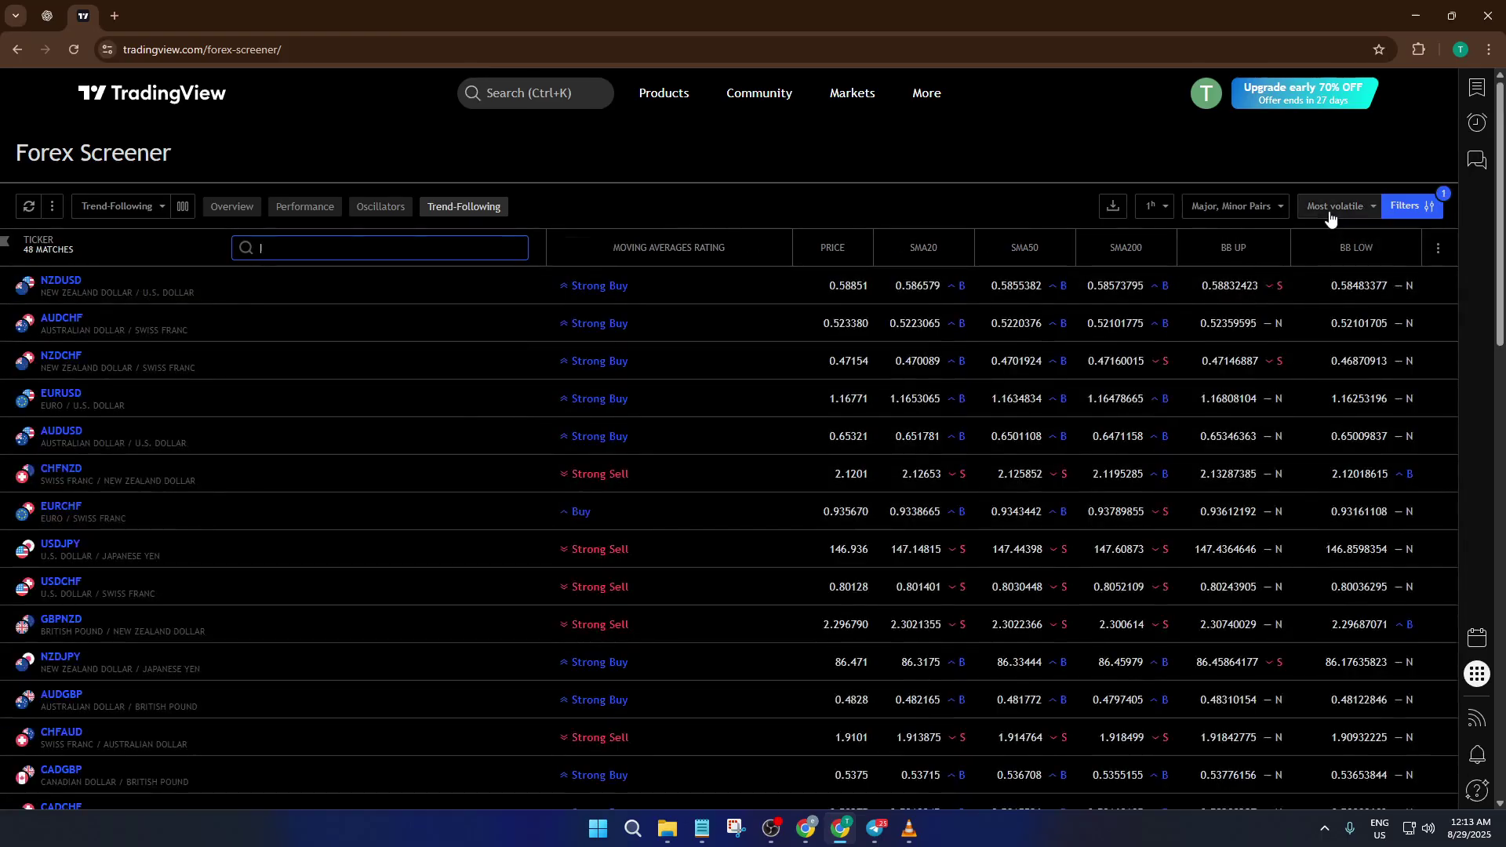
Try the Overbought, Oversold and Outperforming SMA50 preset screens
click(1334, 208)
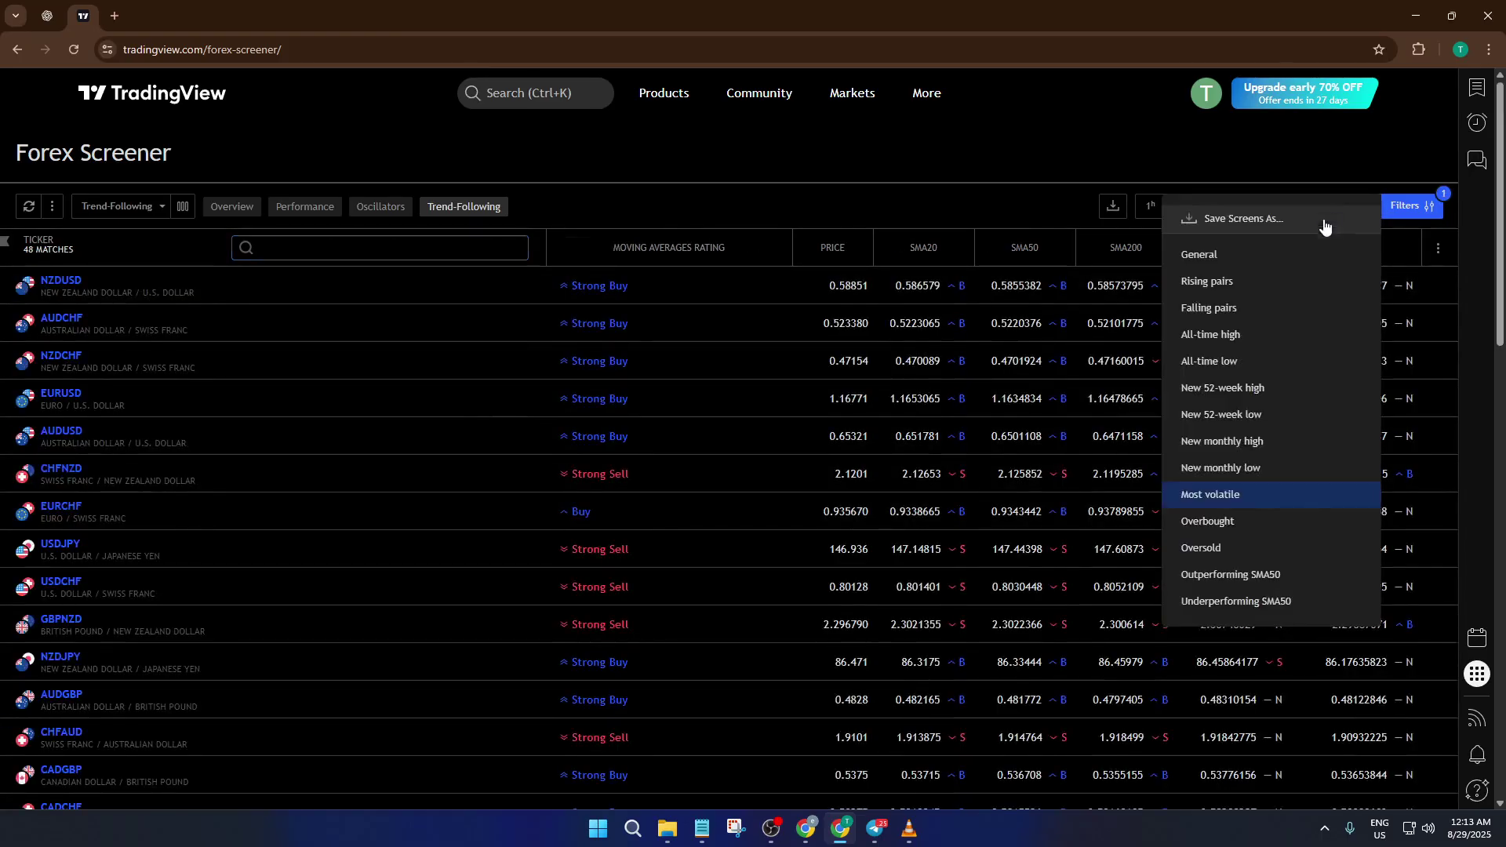
click(1248, 531)
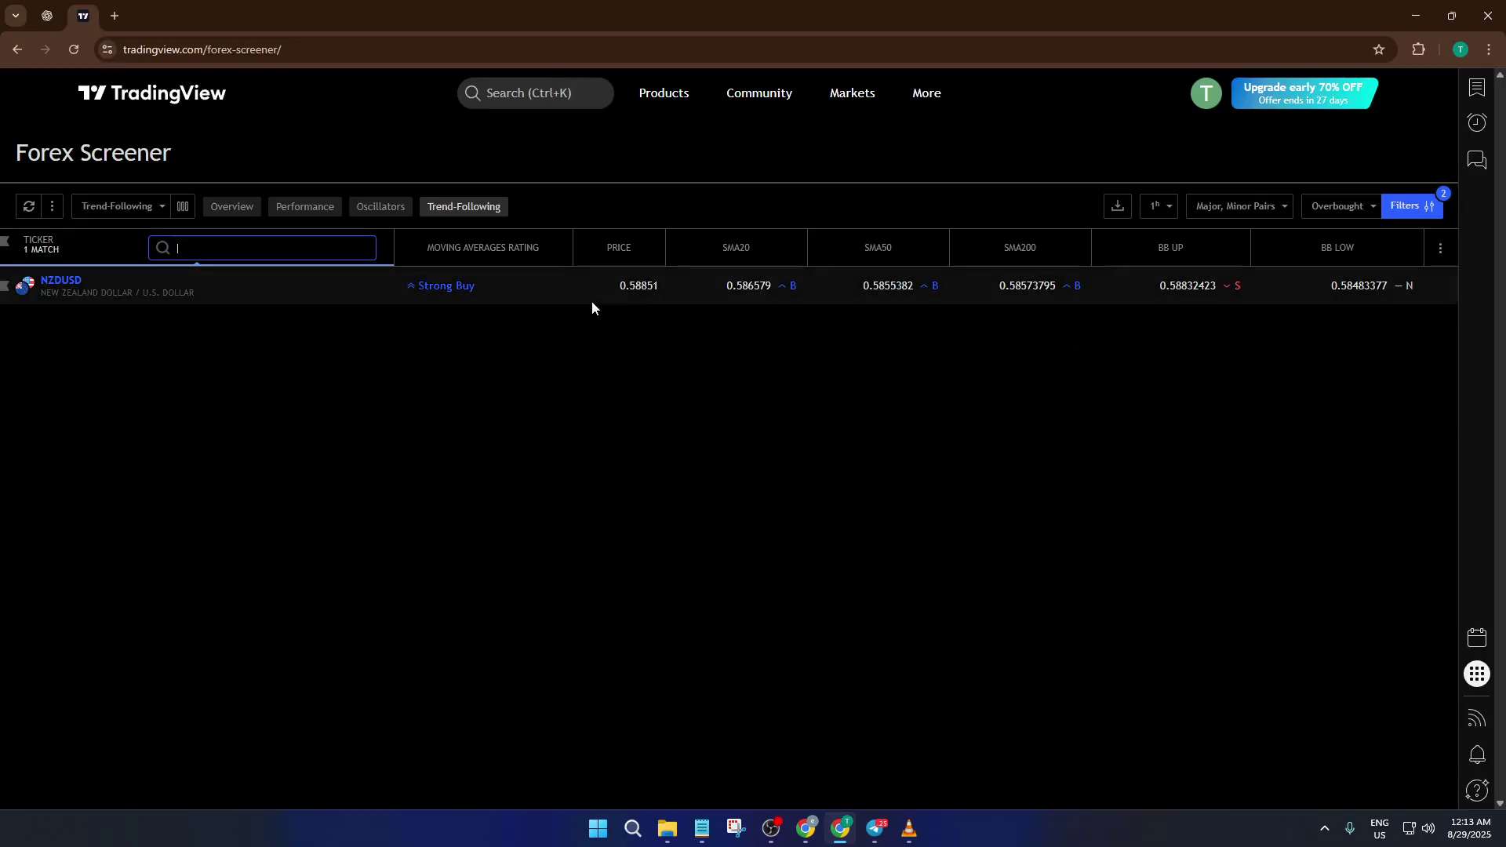
click(1345, 219)
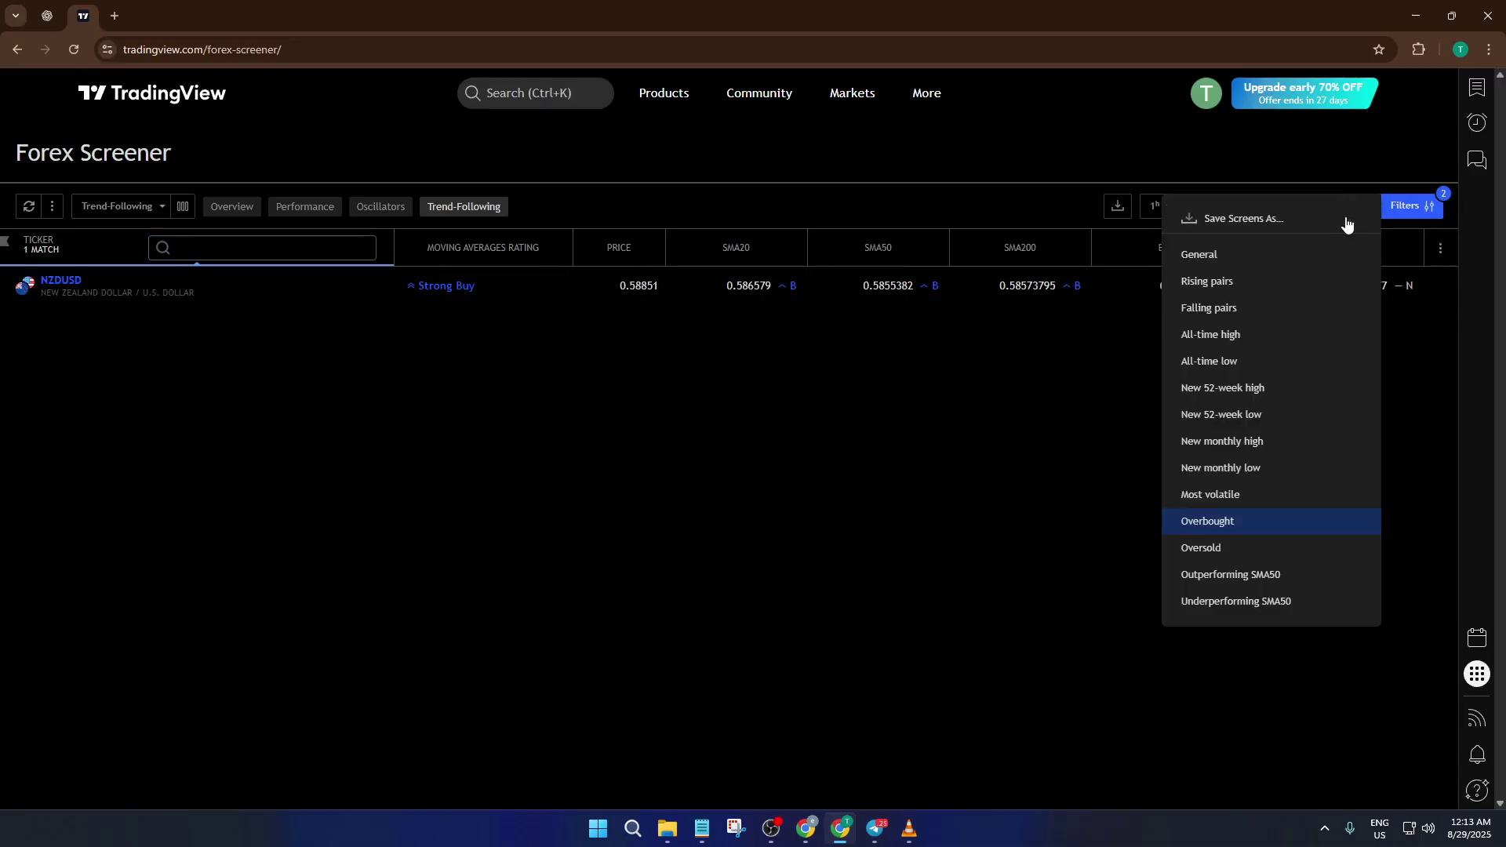
click(1276, 552)
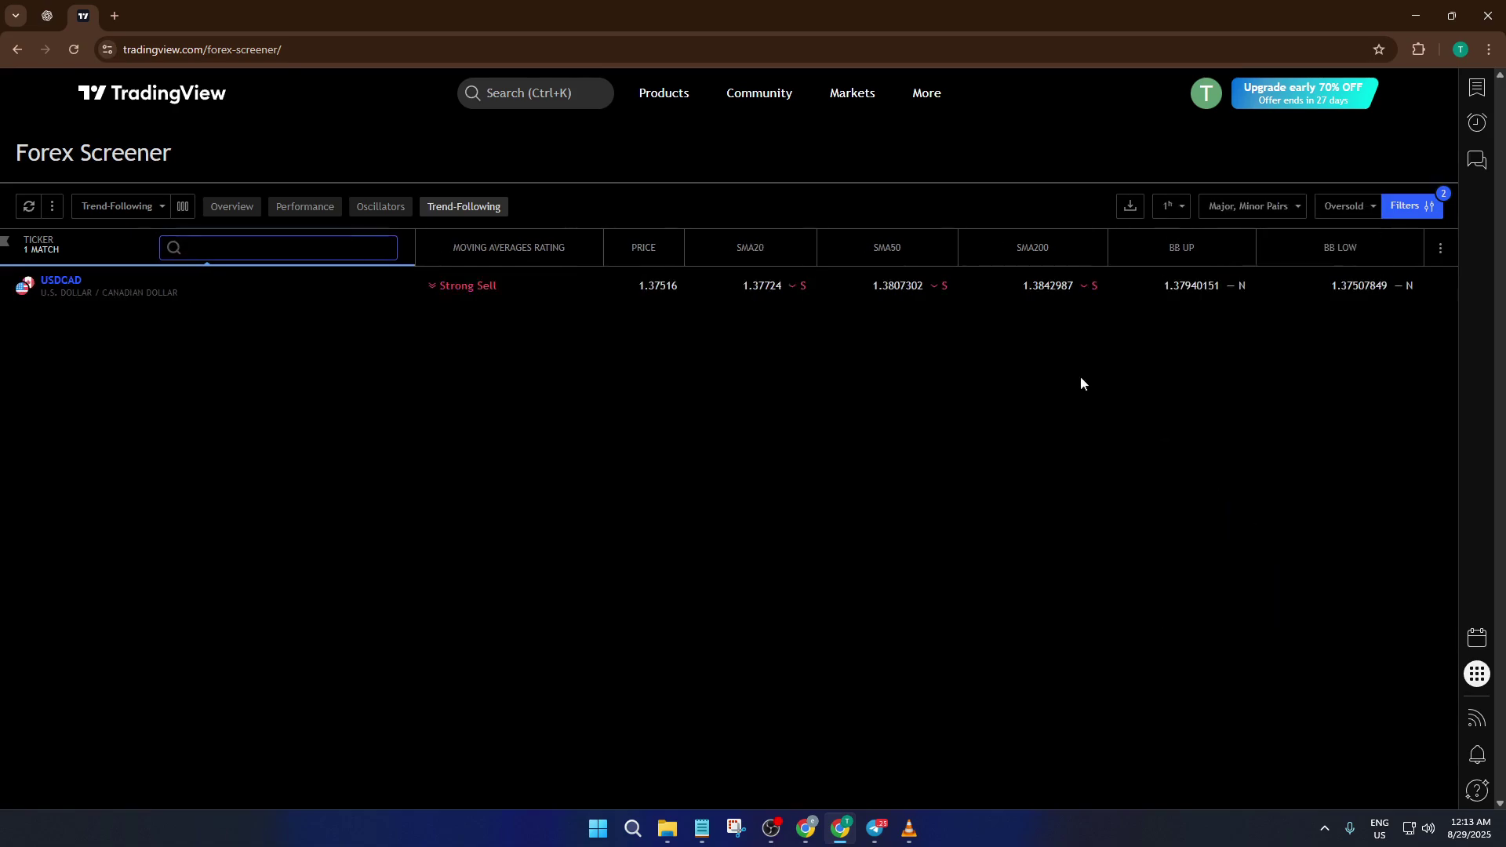
click(1338, 204)
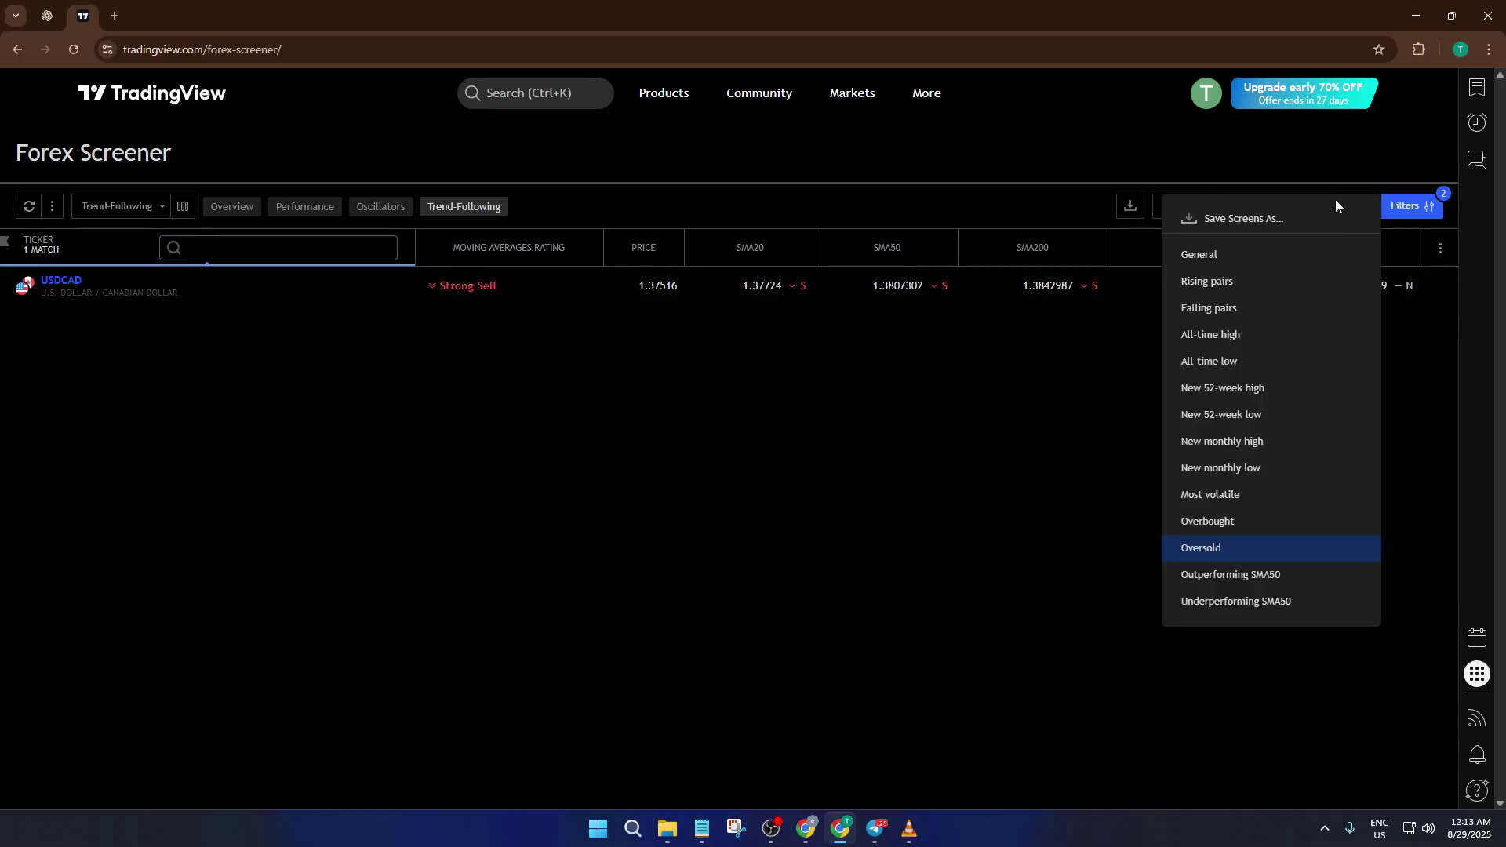
click(1260, 573)
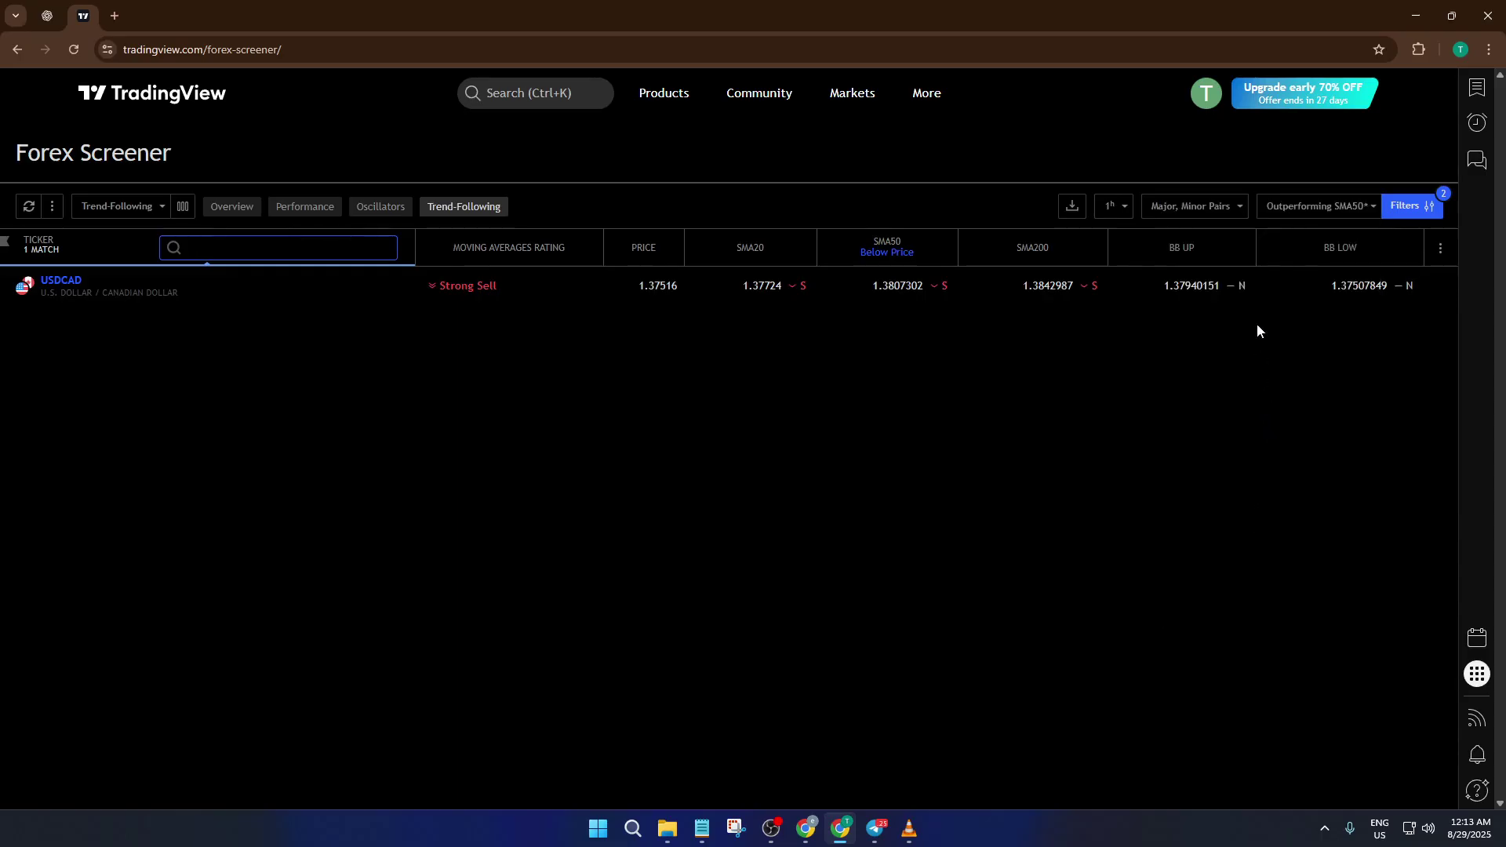
Compare Underperforming SMA50 and Oversold, then settle on Outperforming SMA50 with 24 pairs
click(1298, 212)
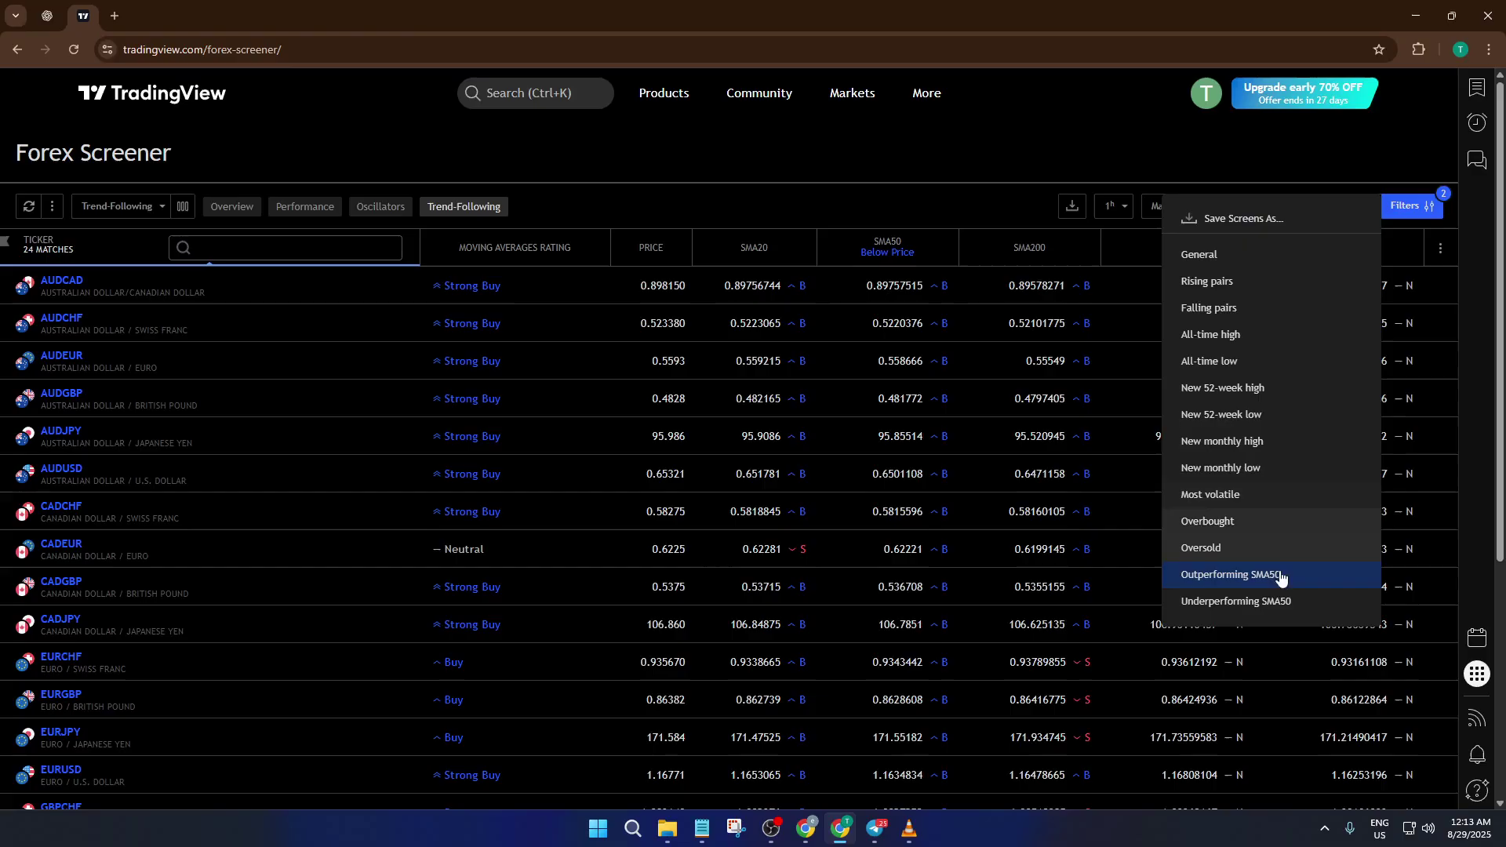
click(1238, 601)
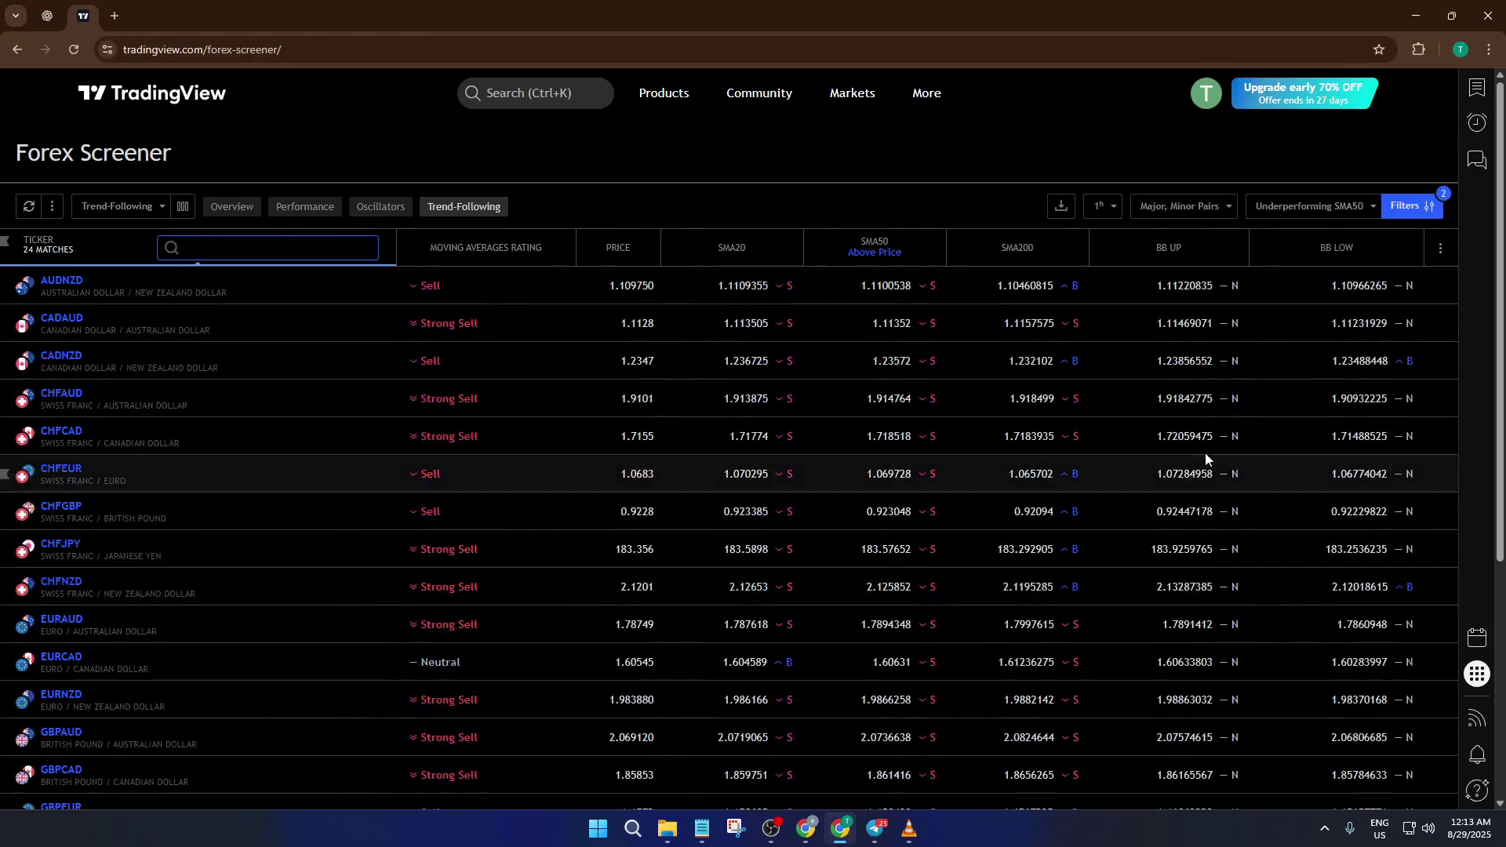
click(1249, 207)
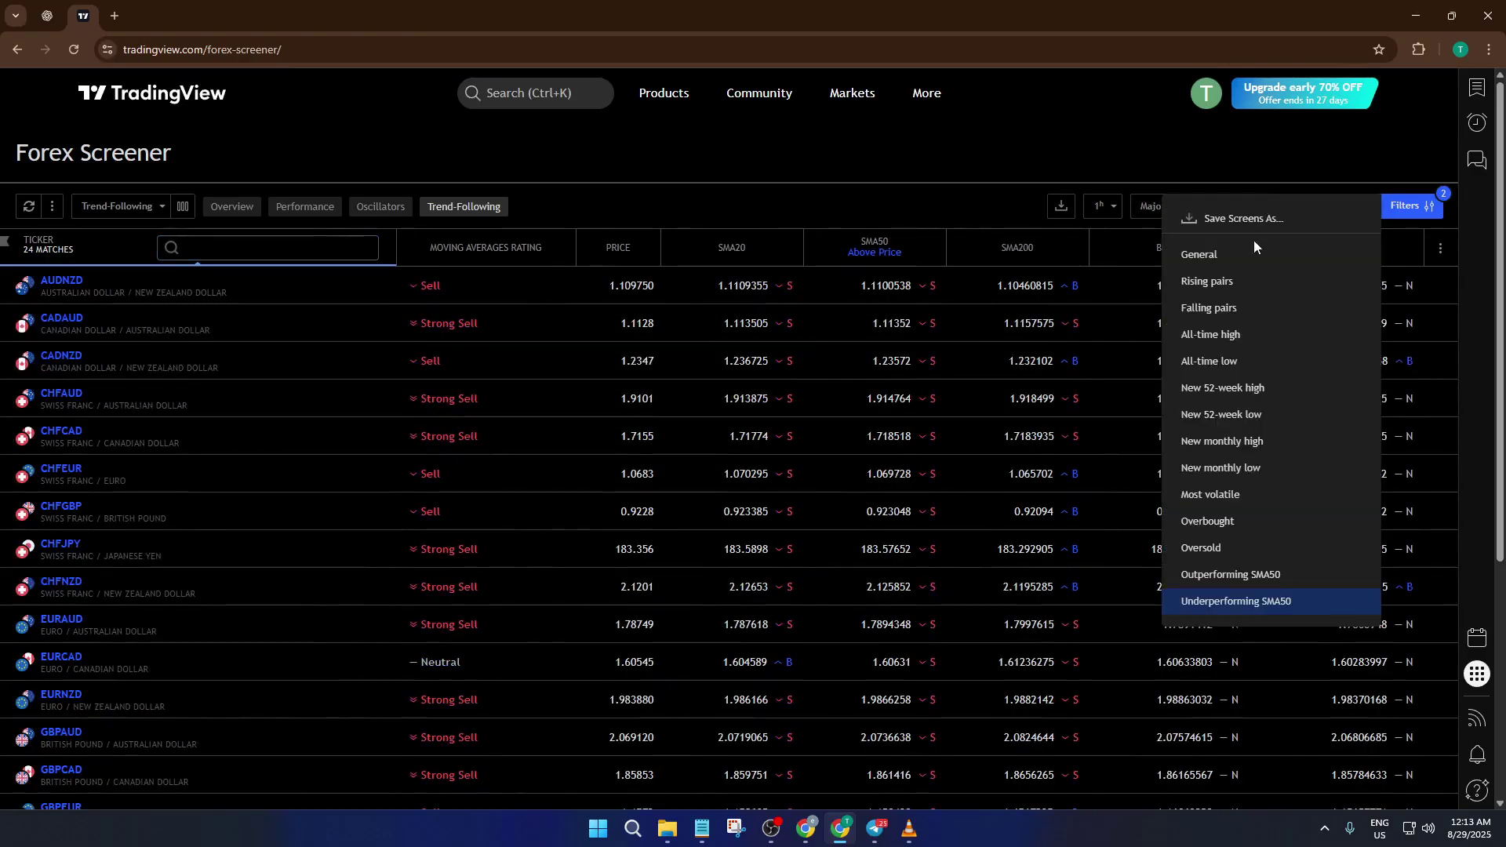
click(1243, 561)
click(1334, 209)
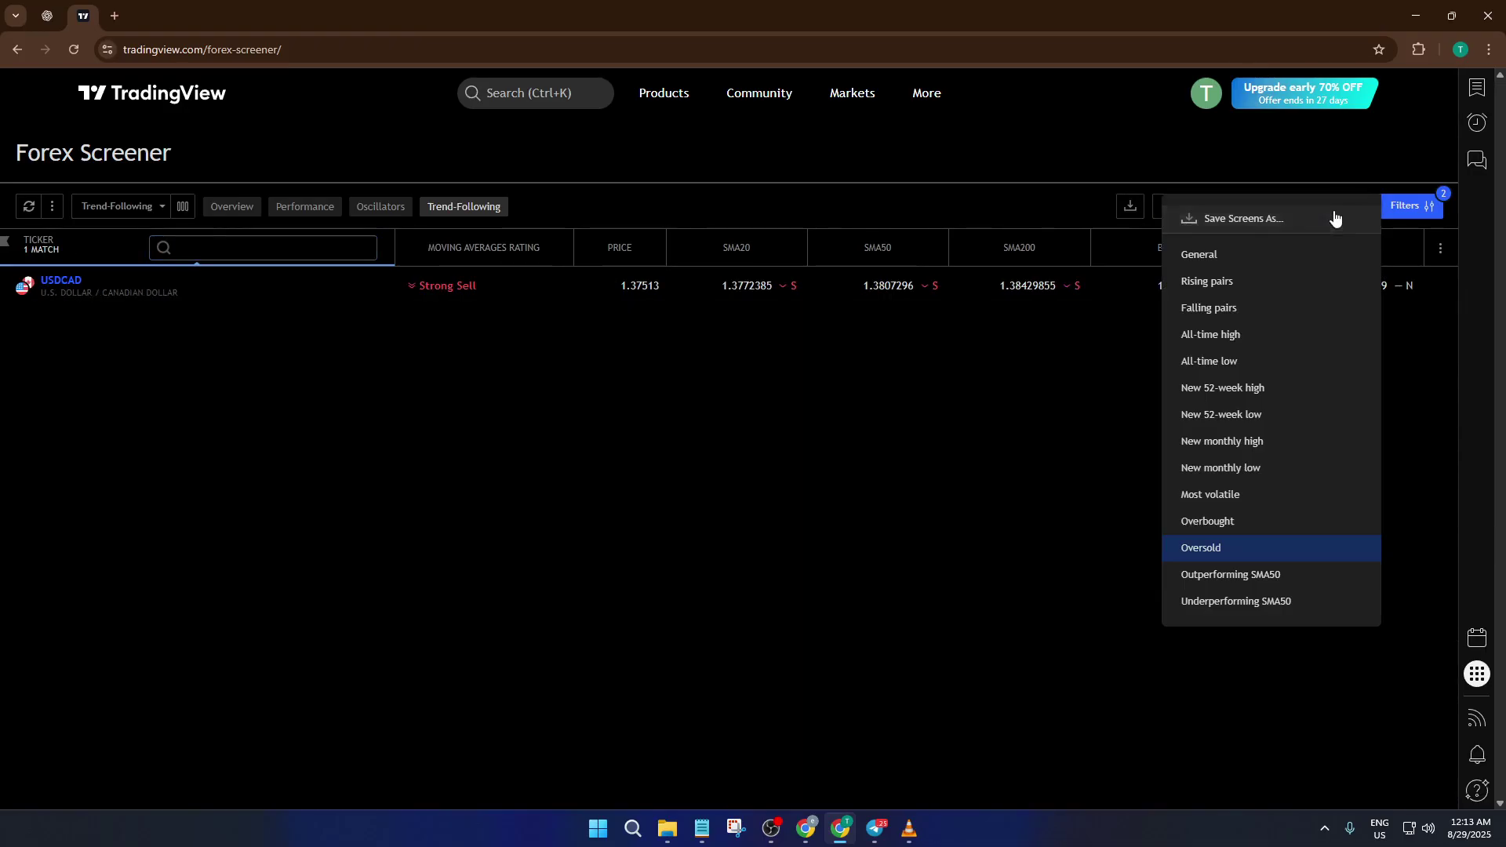
click(1283, 579)
click(1424, 215)
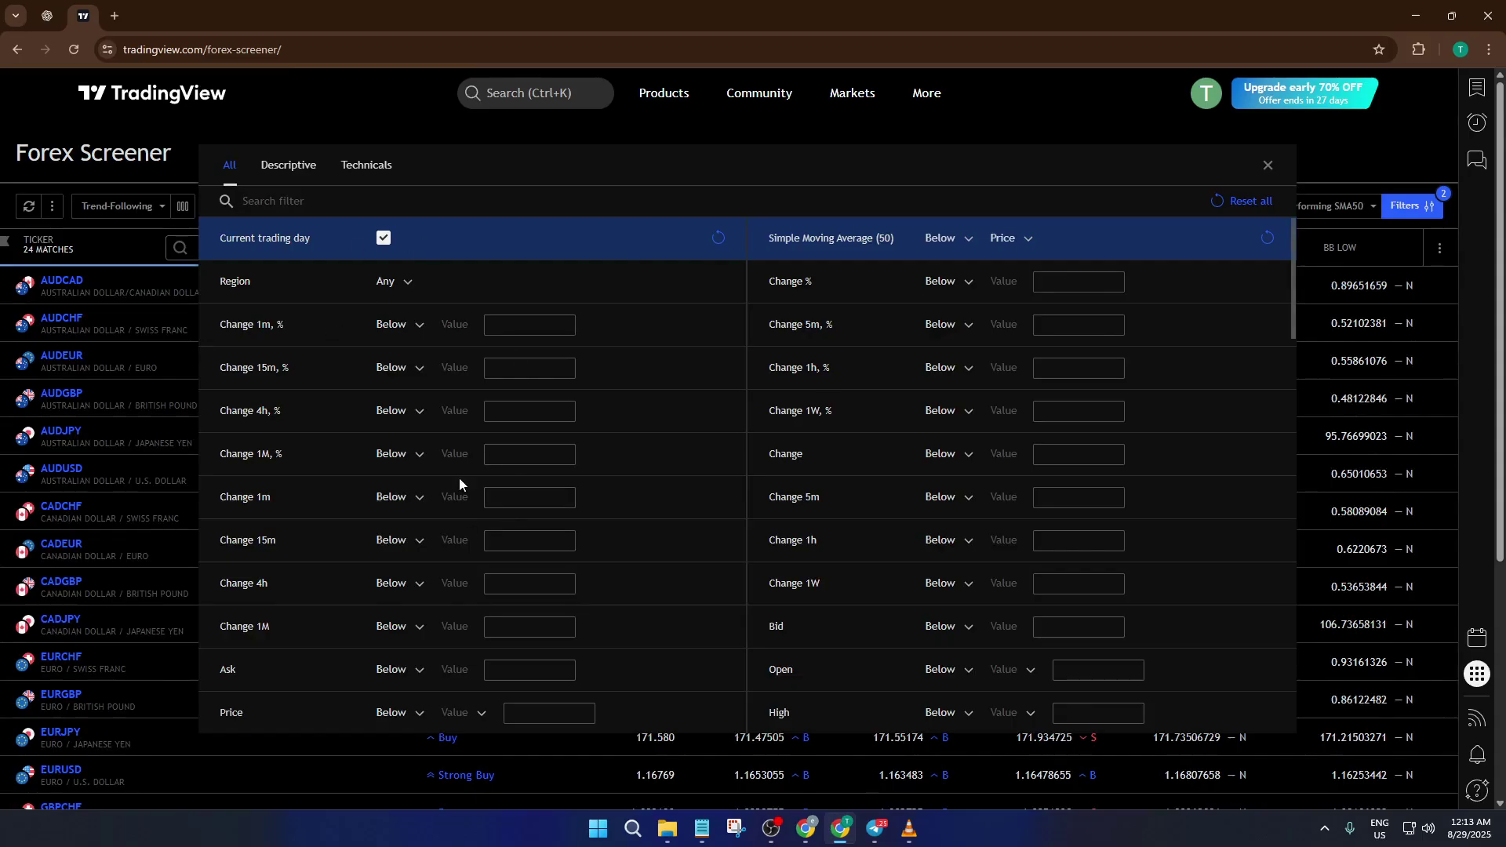
scroll(665, 547, down, 10)
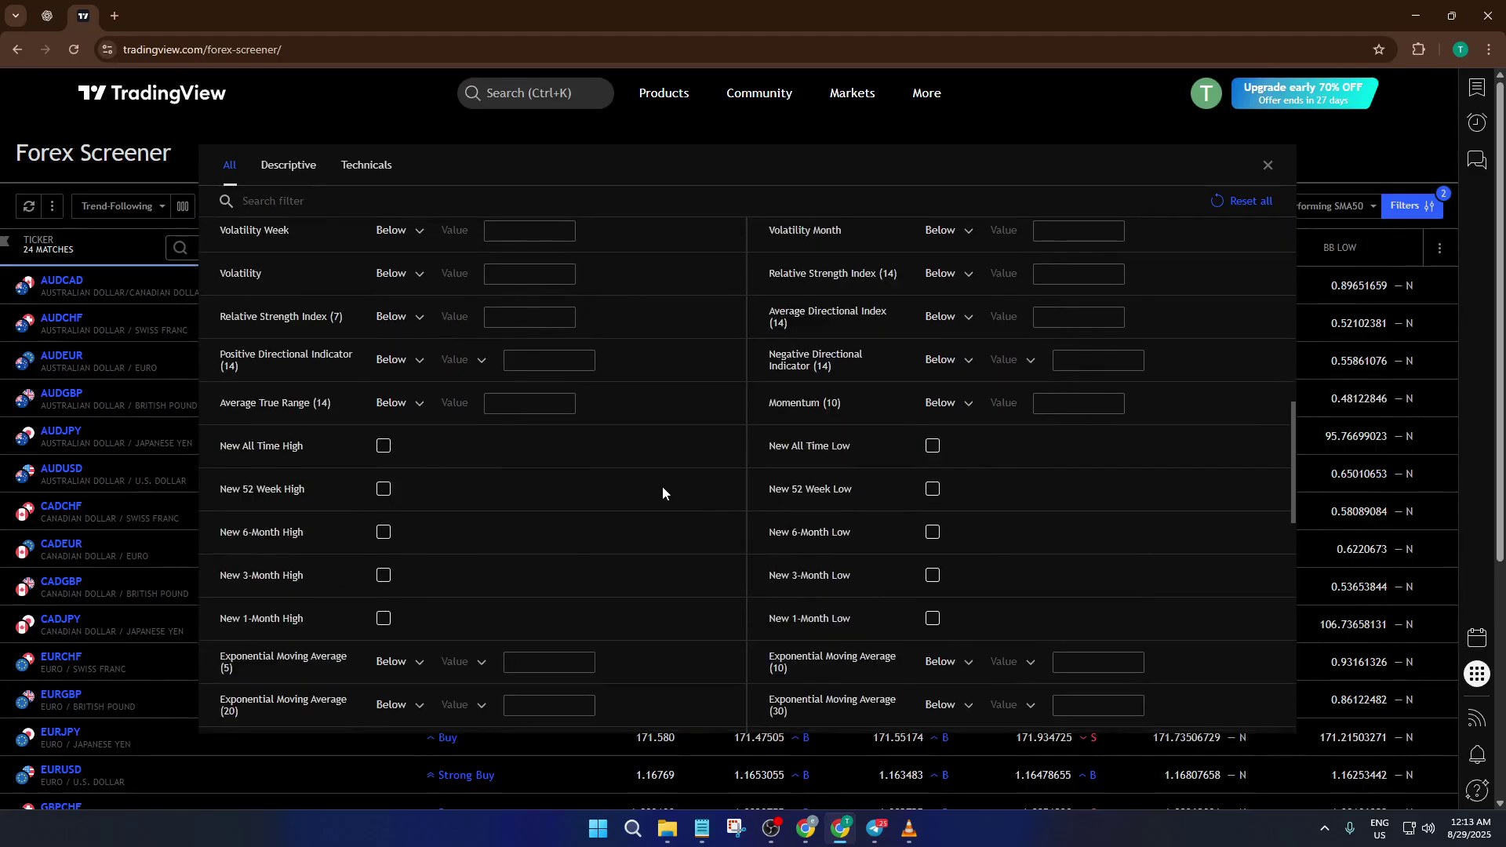
scroll(663, 492, down, 3)
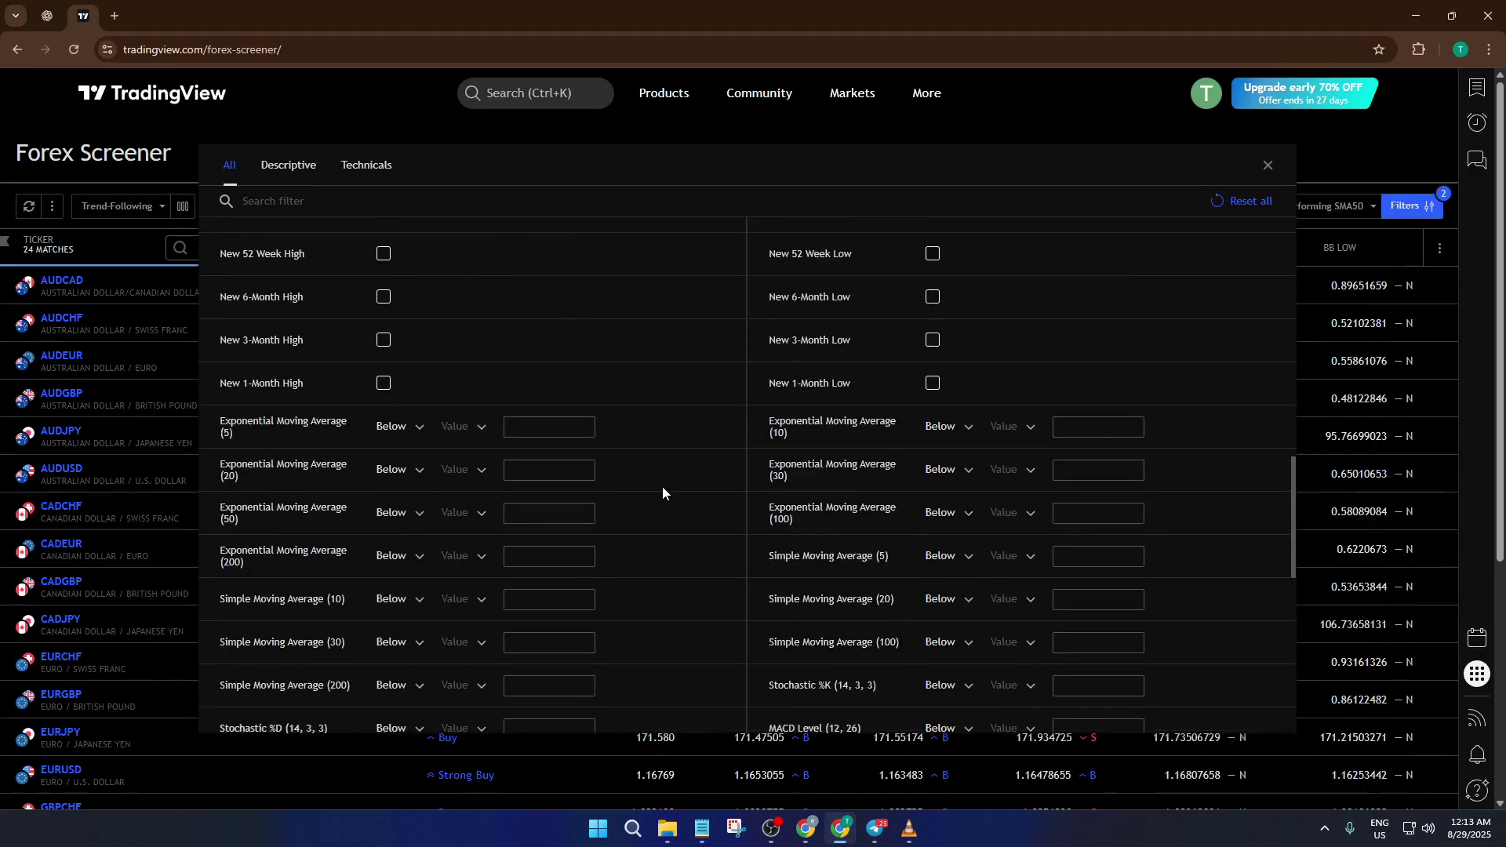
scroll(662, 492, down, 5)
scroll(662, 492, down, 3)
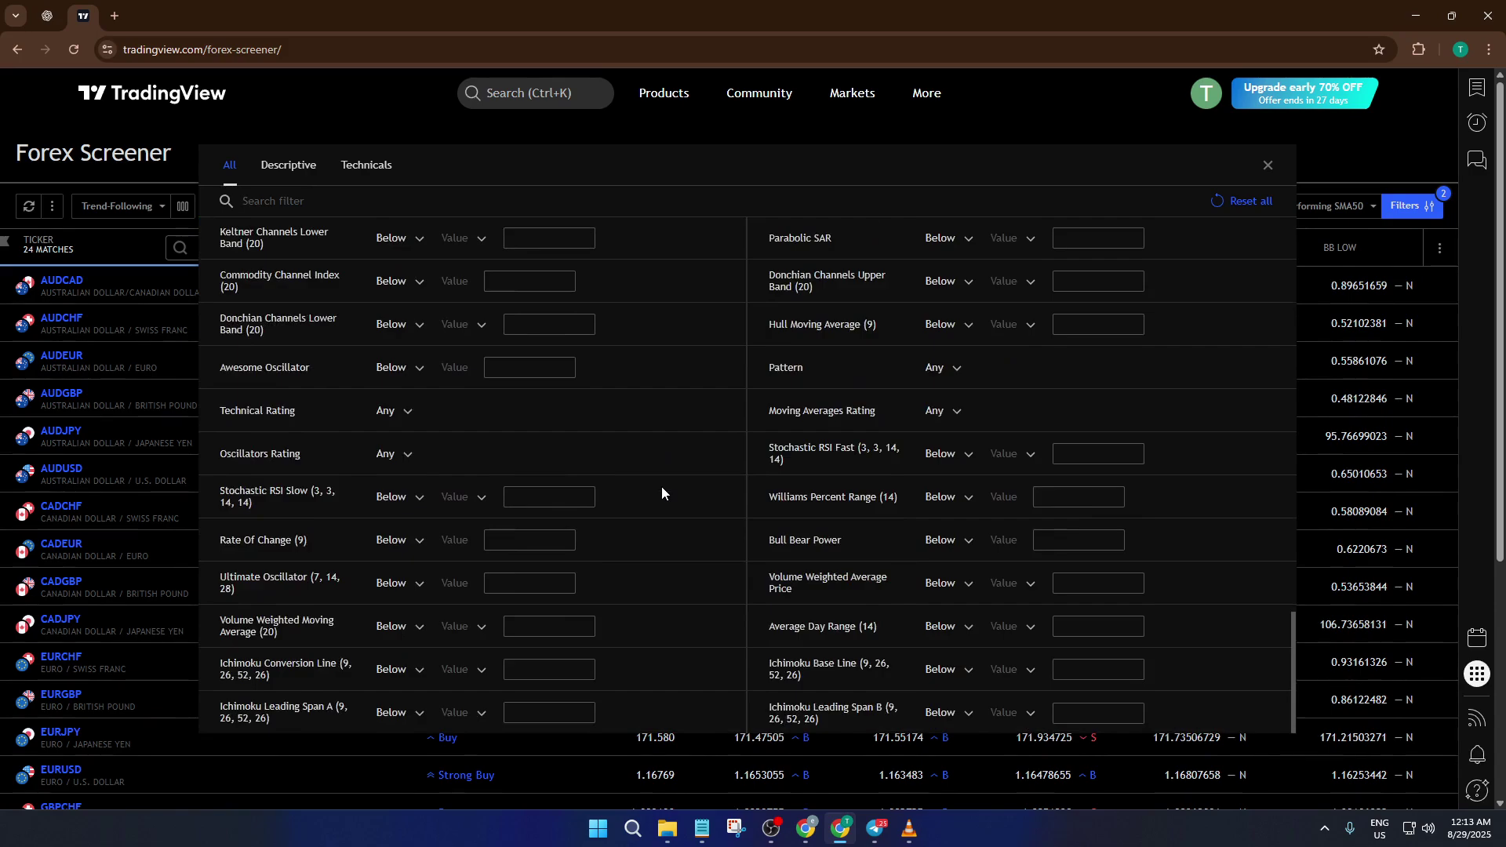
scroll(661, 487, up, 10)
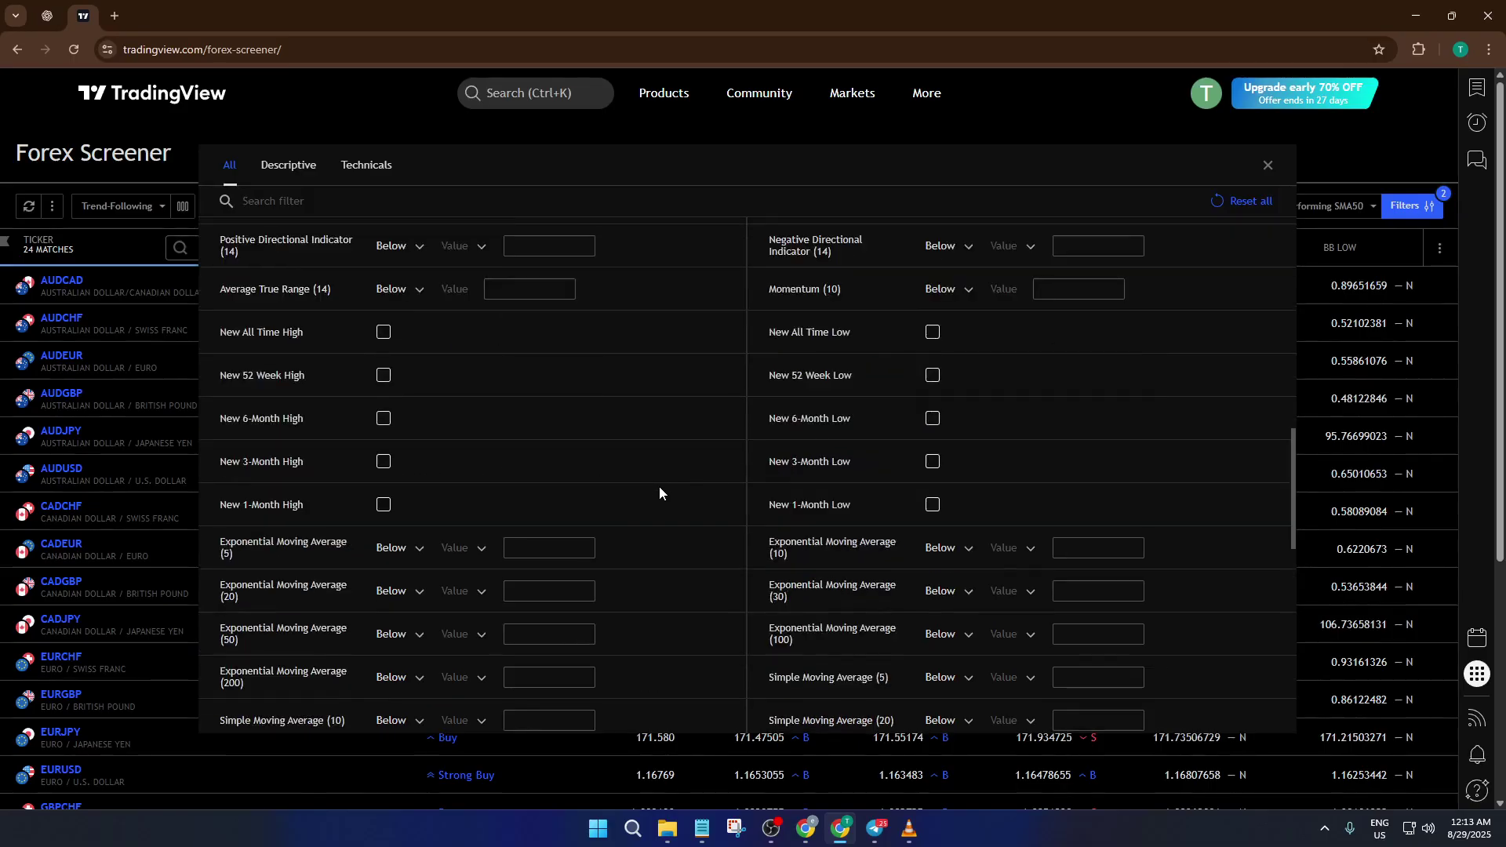
scroll(659, 488, up, 8)
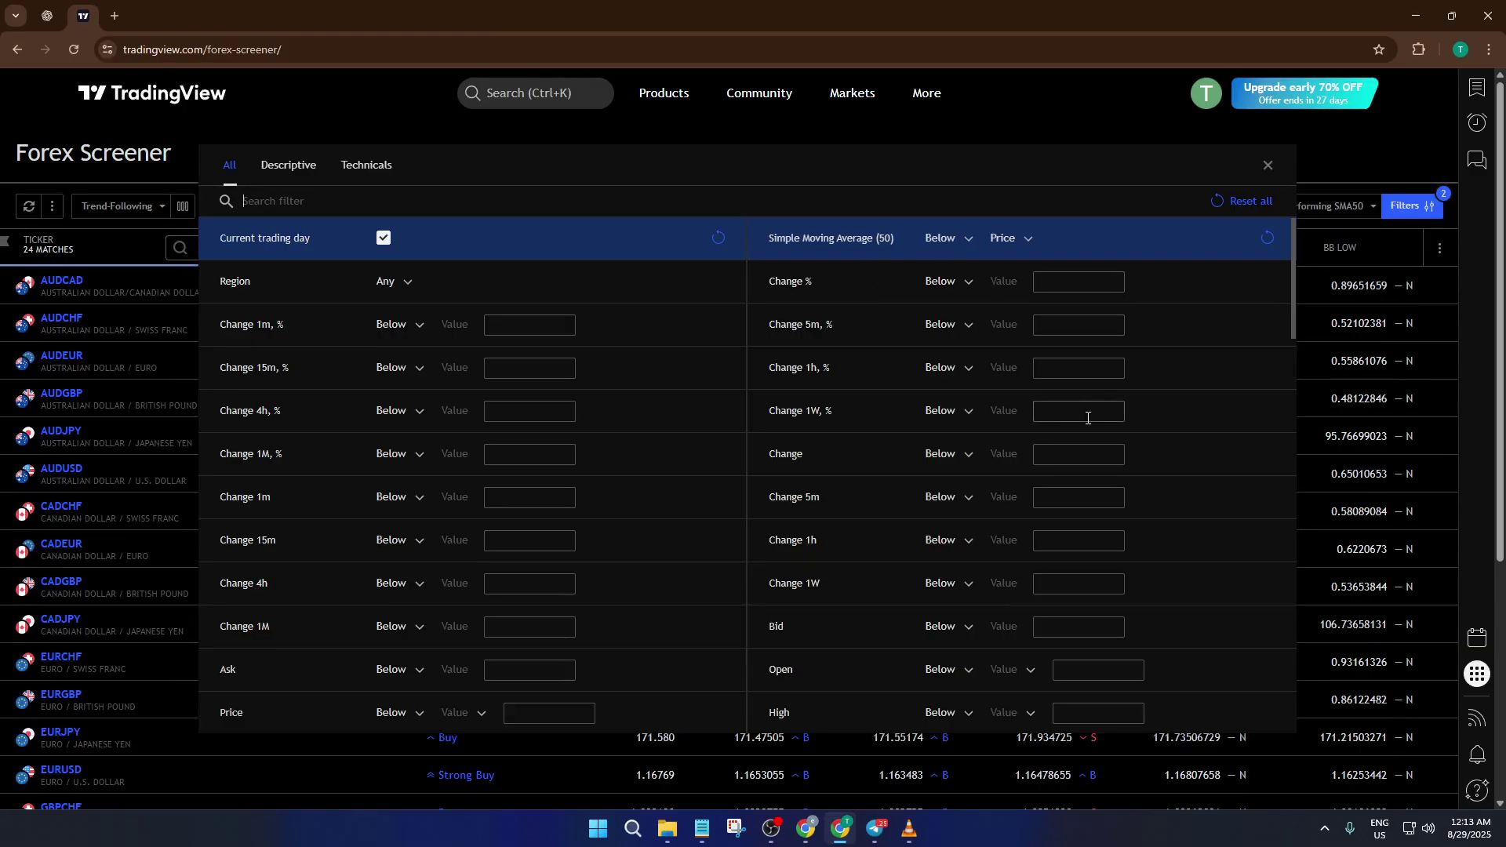
scroll(1088, 418, down, 3)
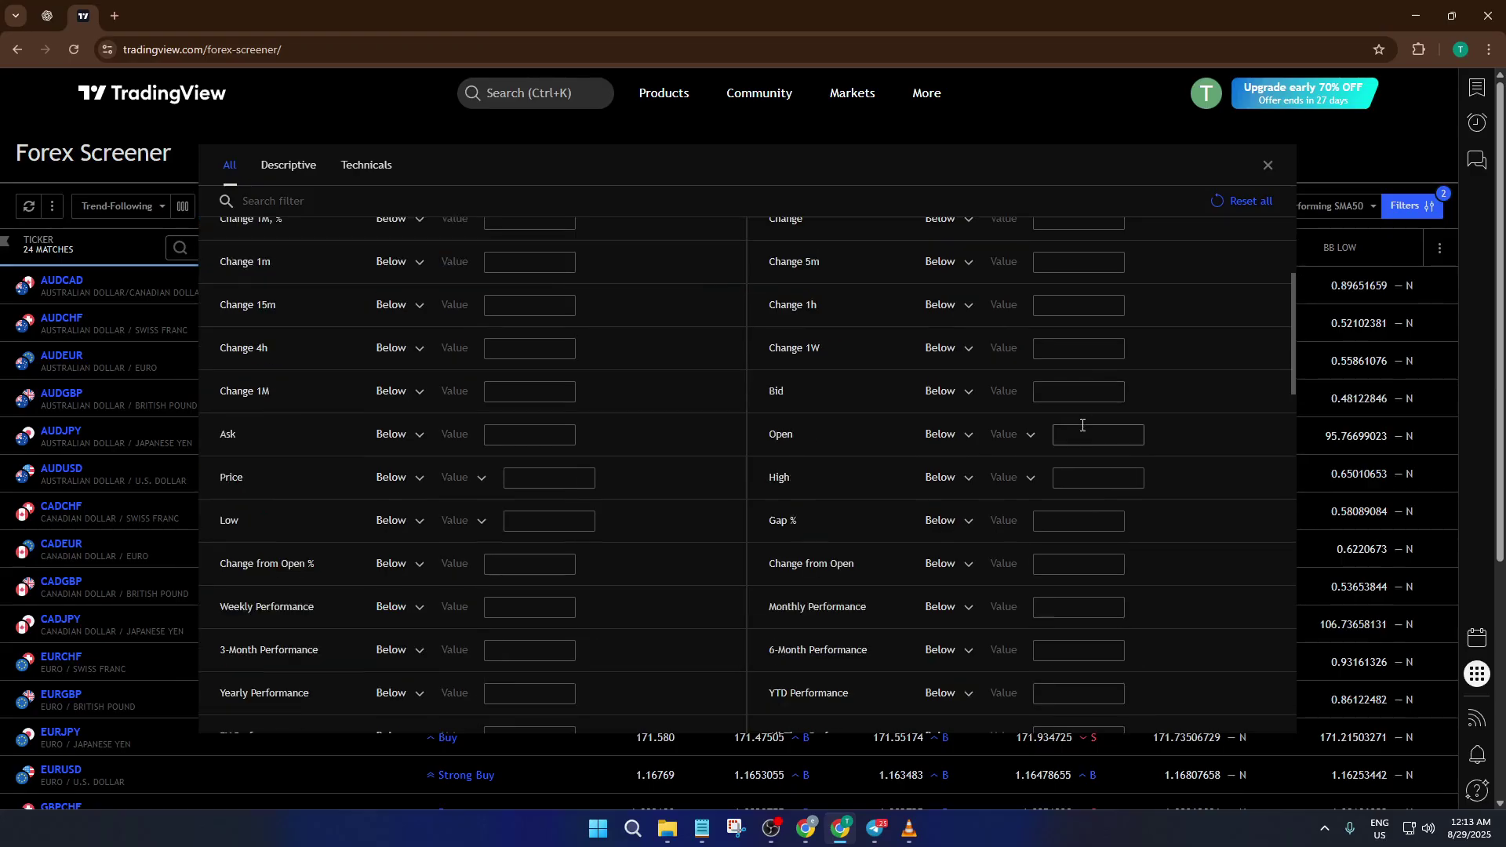
Close the Filters panel and scroll through the 24 Outperforming SMA50 results
click(1271, 176)
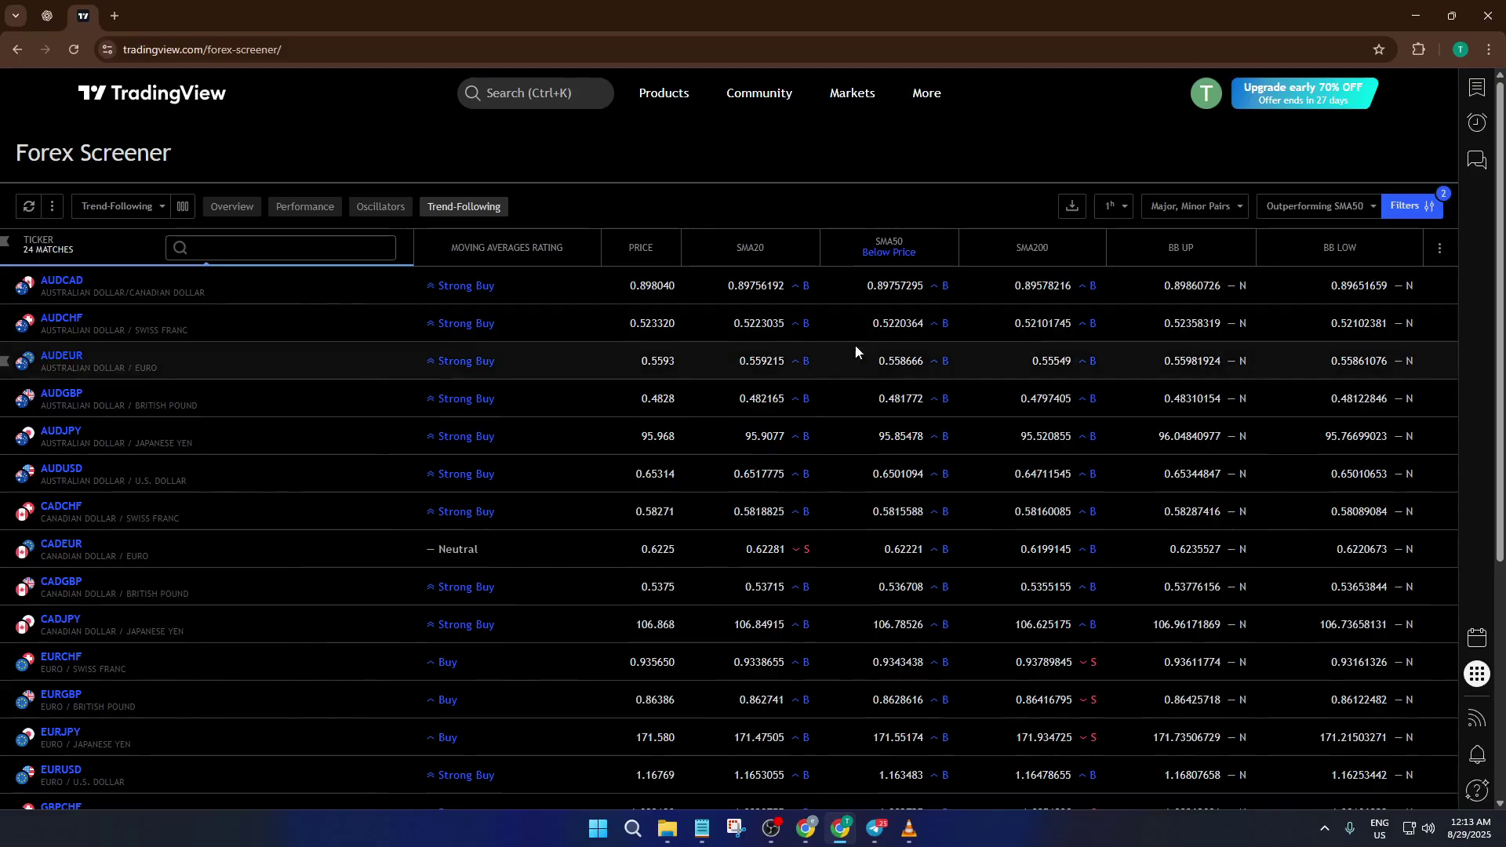
scroll(855, 351, down, 5)
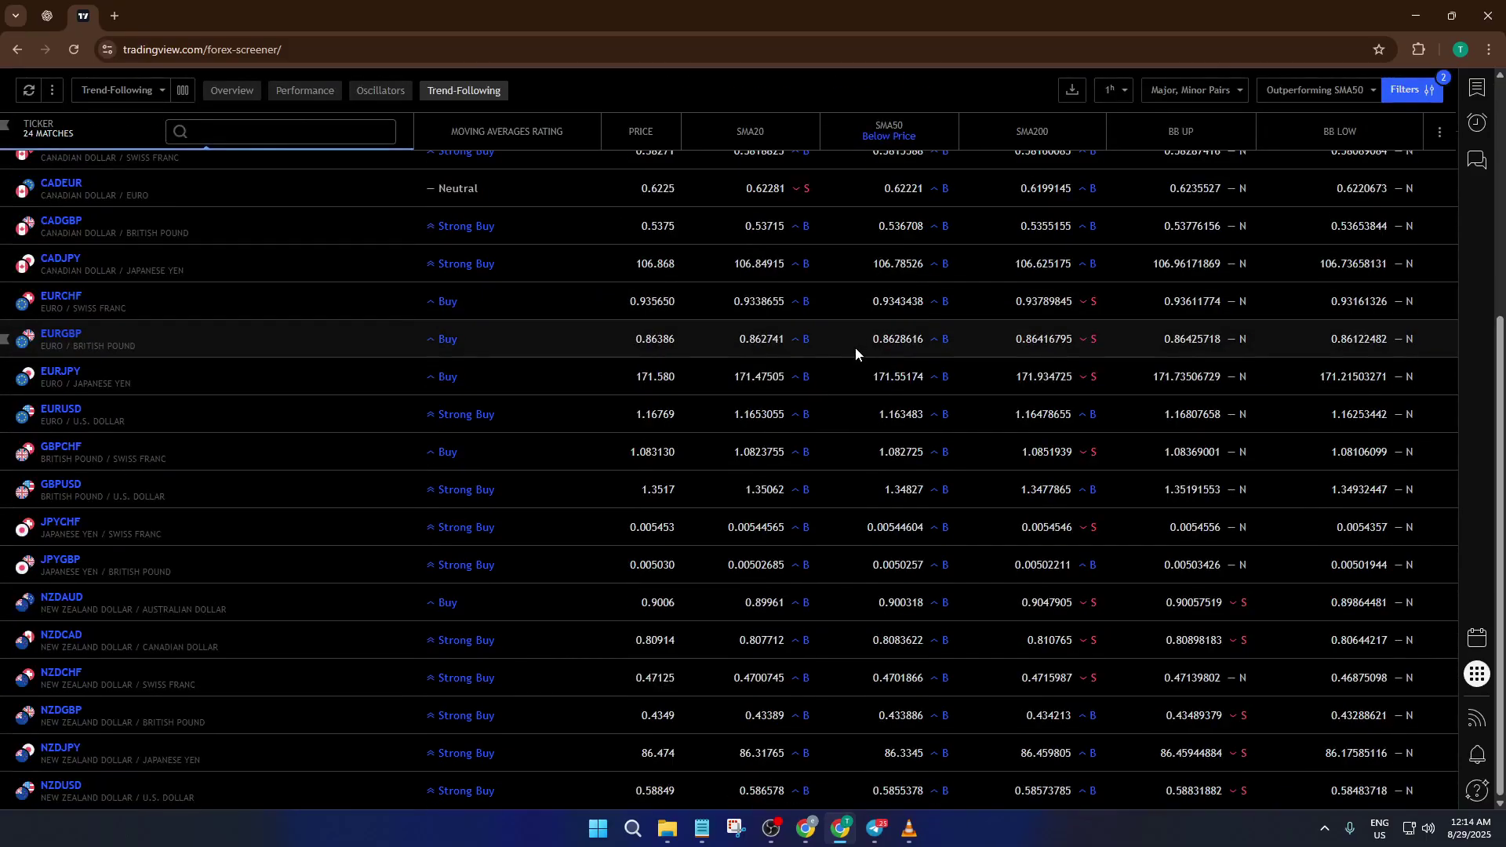
scroll(855, 346, up, 5)
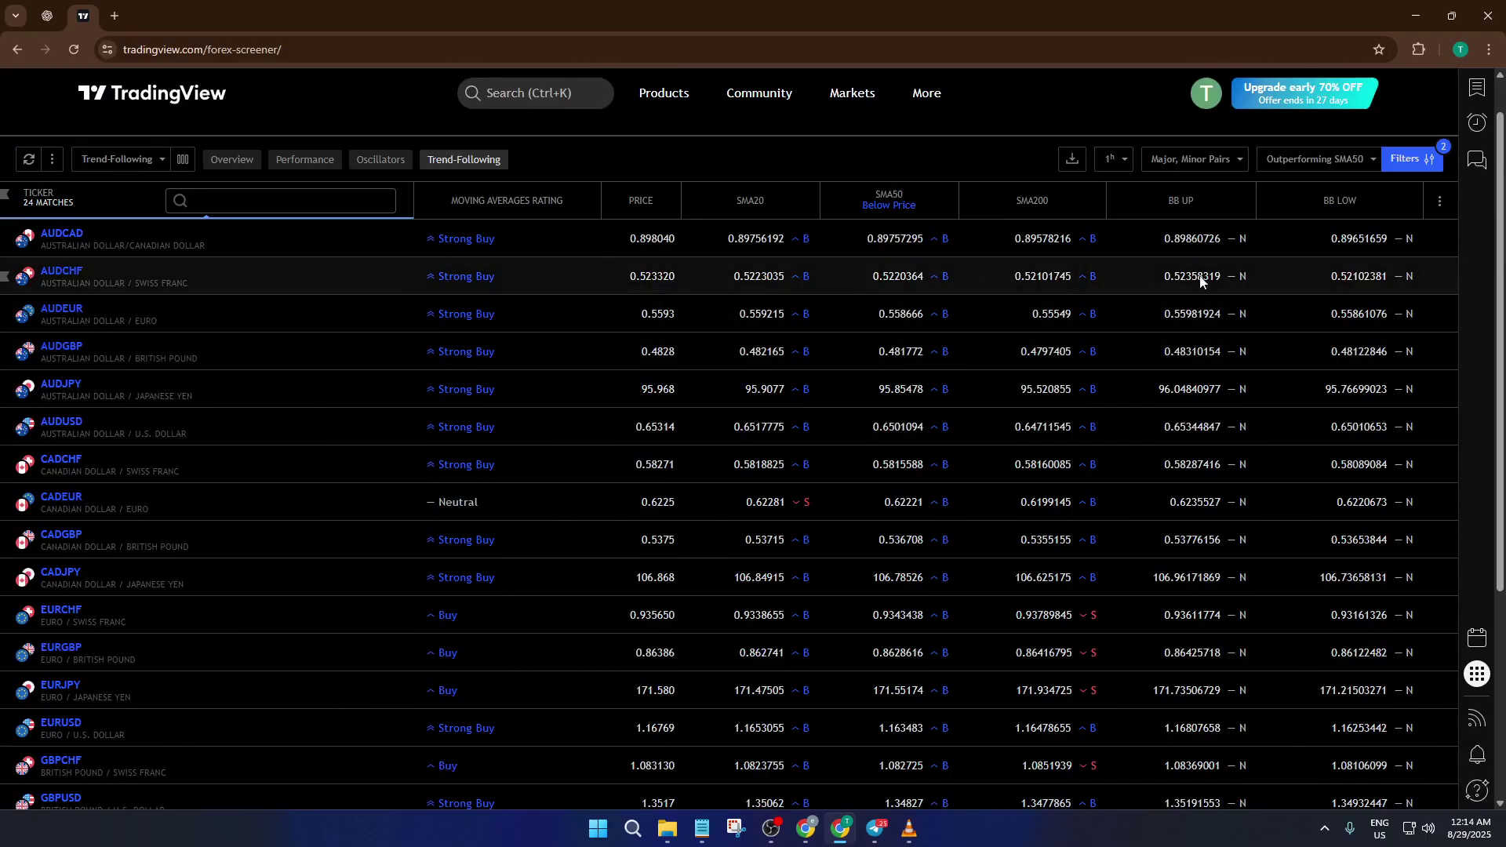